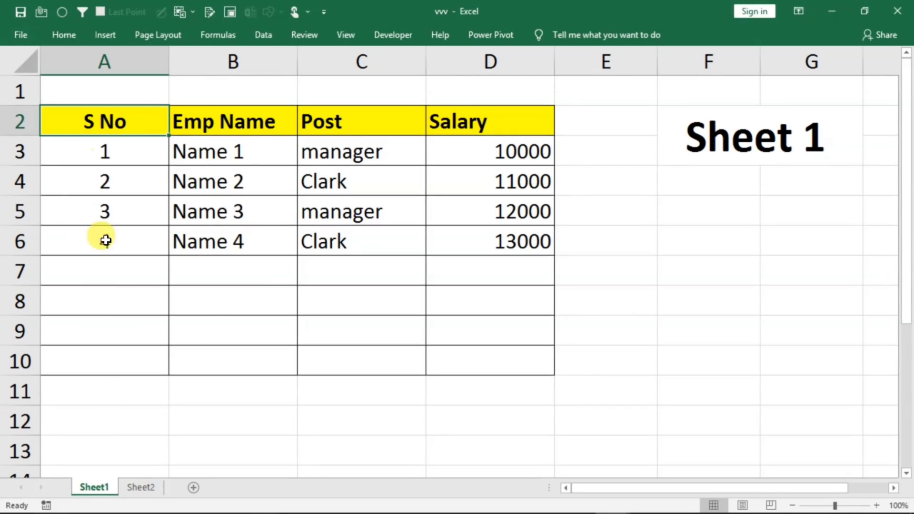
# - Compare the employee tables on Sheet1 and Sheet2
pyautogui.click(137, 490)
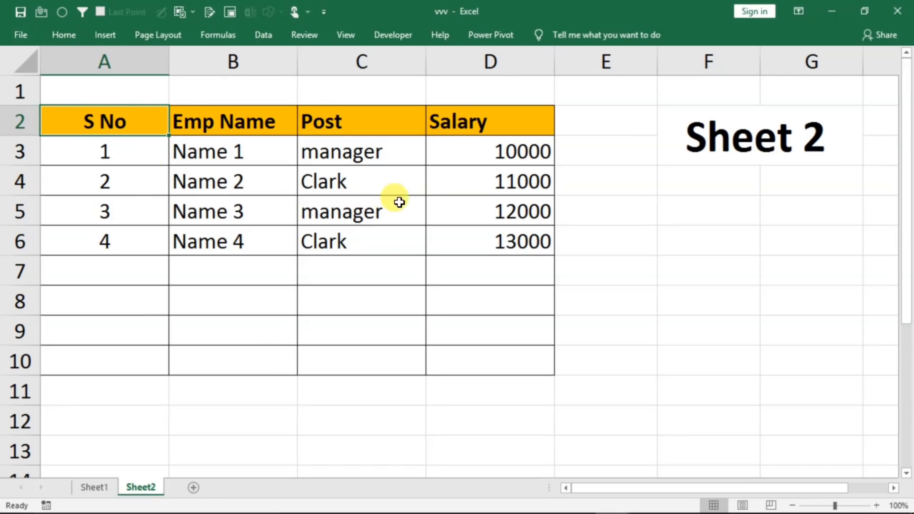
pyautogui.click(94, 486)
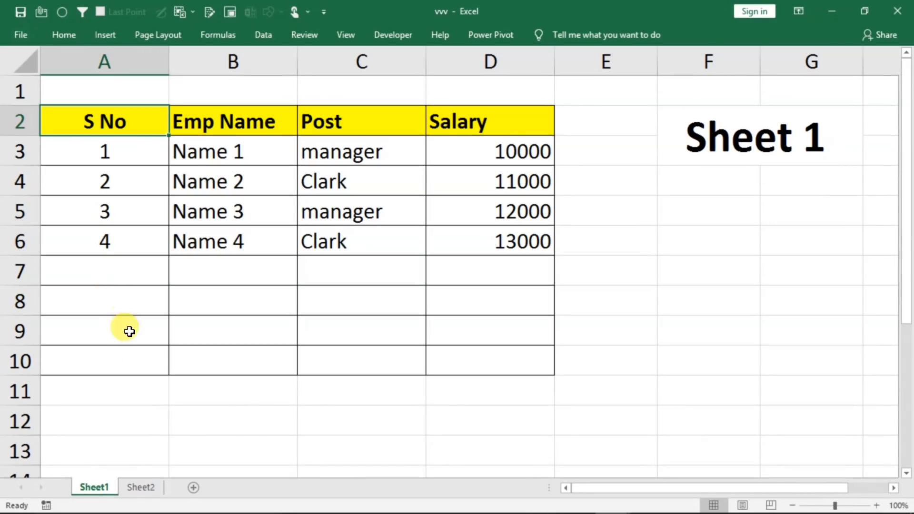
pyautogui.click(138, 487)
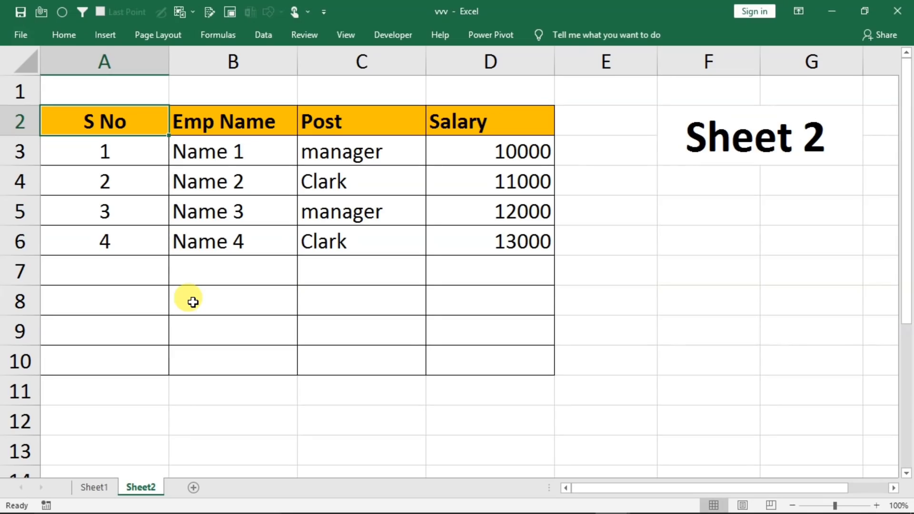
pyautogui.click(262, 36)
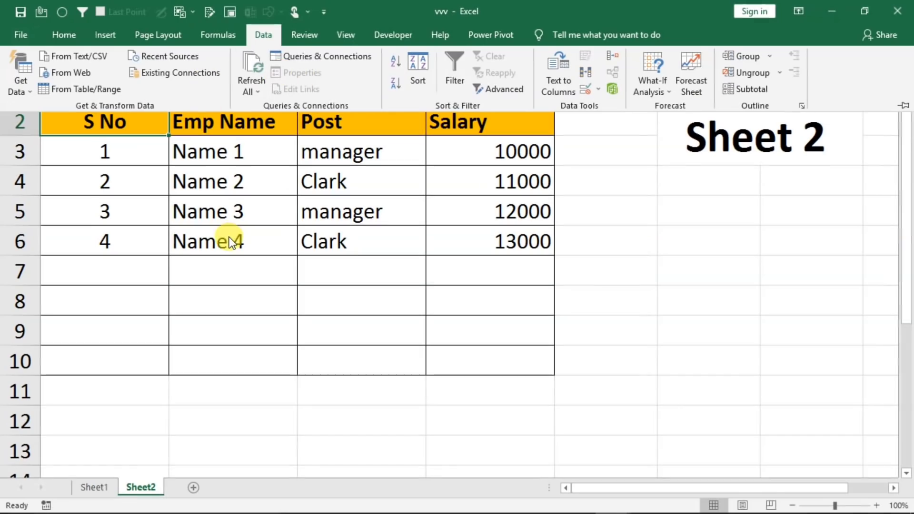
pyautogui.click(201, 265)
pyautogui.click(93, 485)
pyautogui.click(130, 487)
pyautogui.click(96, 486)
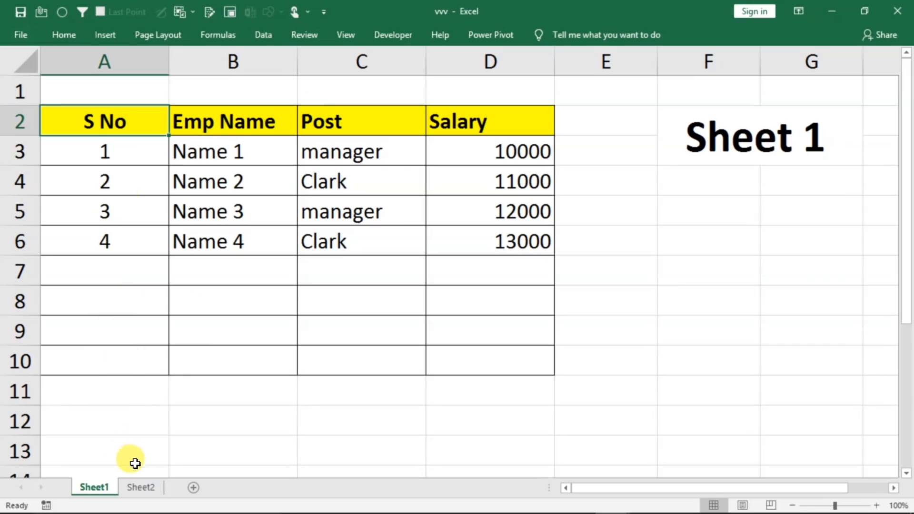
pyautogui.click(136, 486)
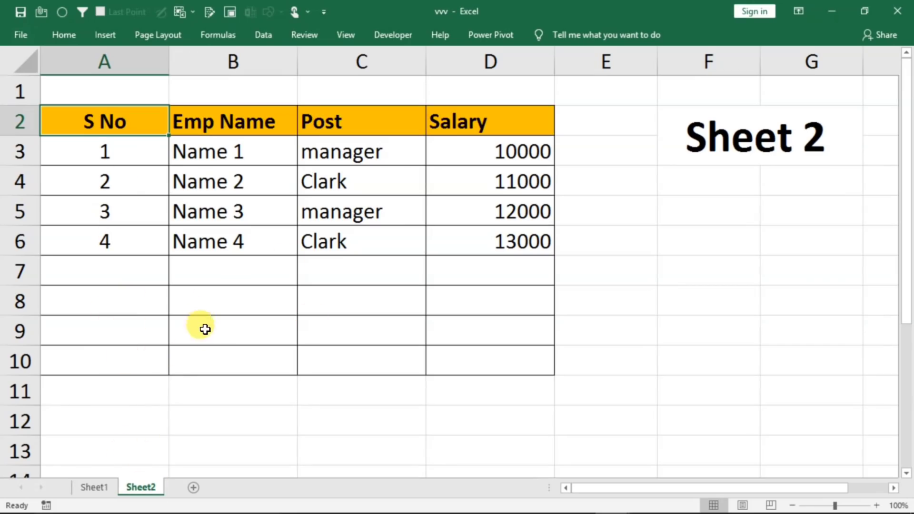
pyautogui.click(95, 486)
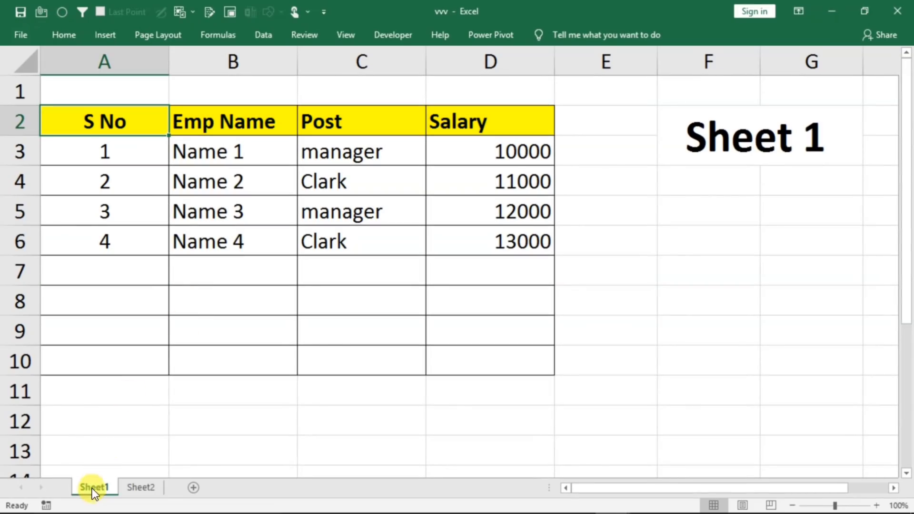
pyautogui.click(134, 487)
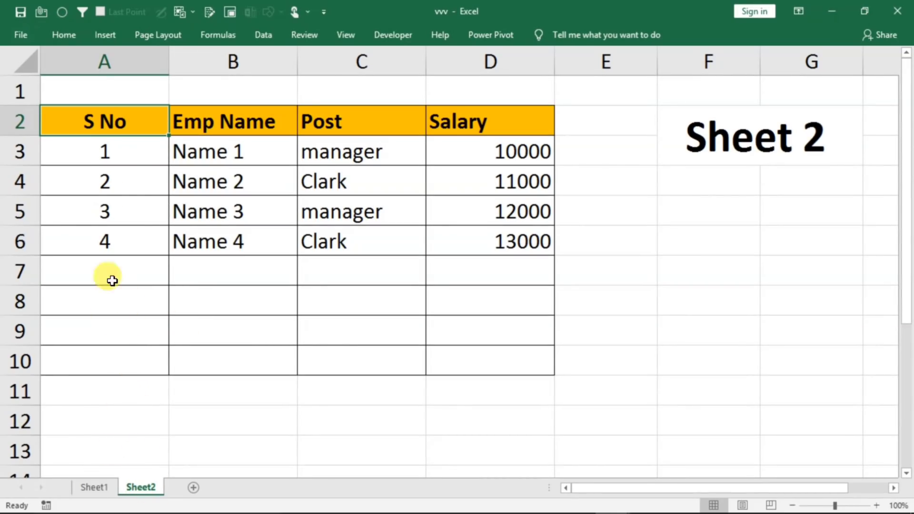
# - Fill row 7 of the Sheet1 employee table with the test entries 5, g, fgf and gf
pyautogui.click(95, 489)
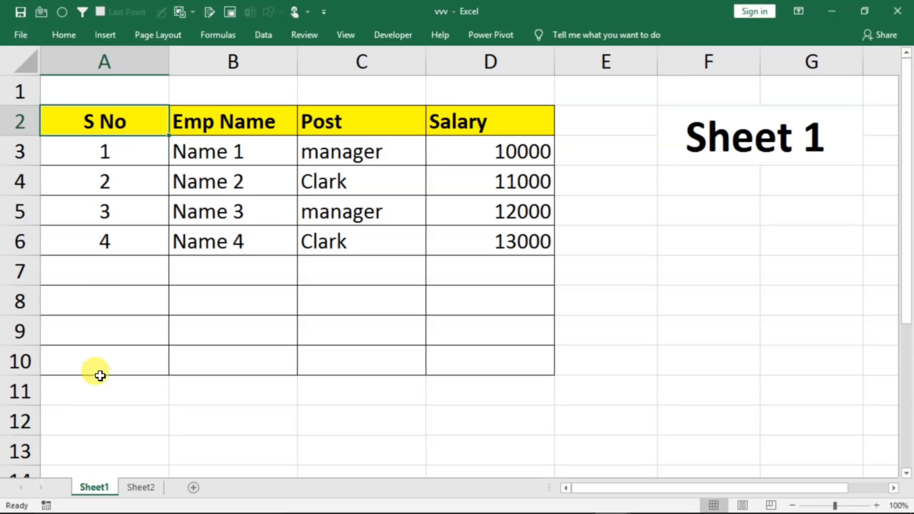
pyautogui.click(112, 275)
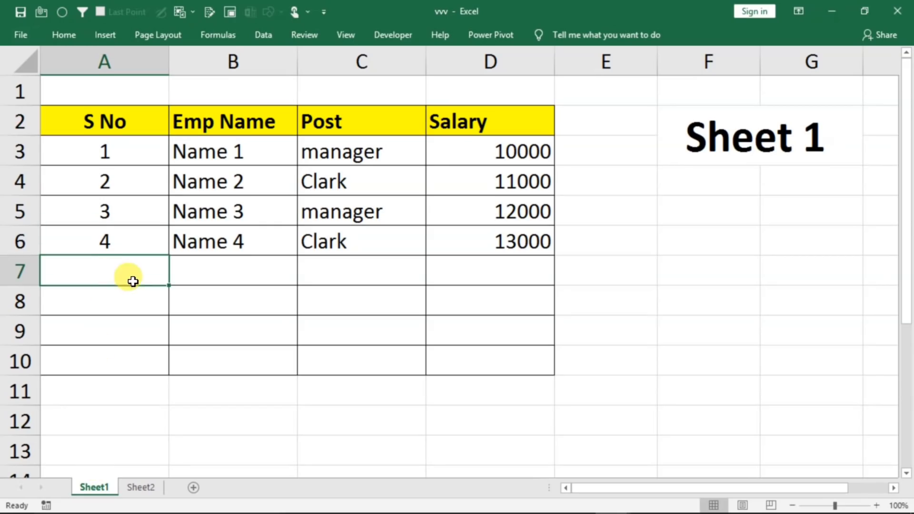
pyautogui.write('5')
pyautogui.press('Tab')
pyautogui.write('g')
pyautogui.press('Tab')
pyautogui.write('fgf')
pyautogui.press('Tab')
pyautogui.write('gf')
pyautogui.click(216, 318)
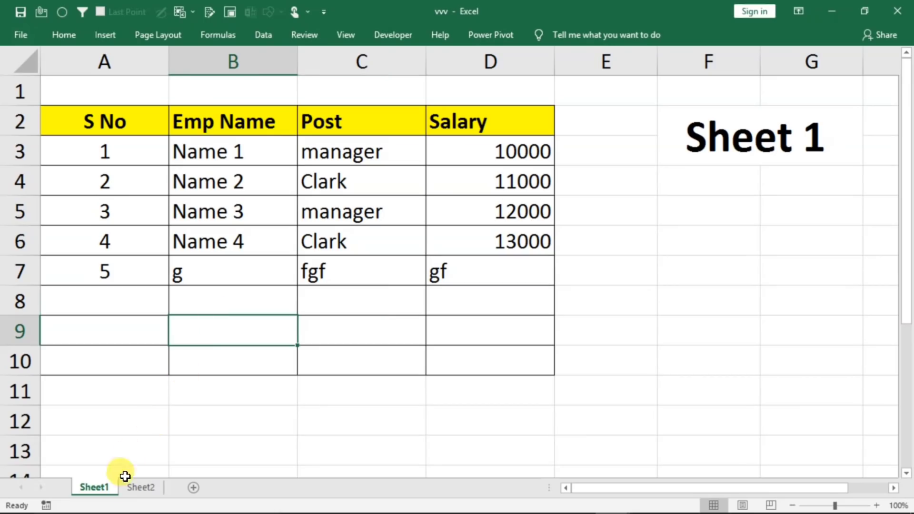
# - Check on Sheet2 whether row 7 of the employee table picks up the Sheet1 entries
pyautogui.click(141, 488)
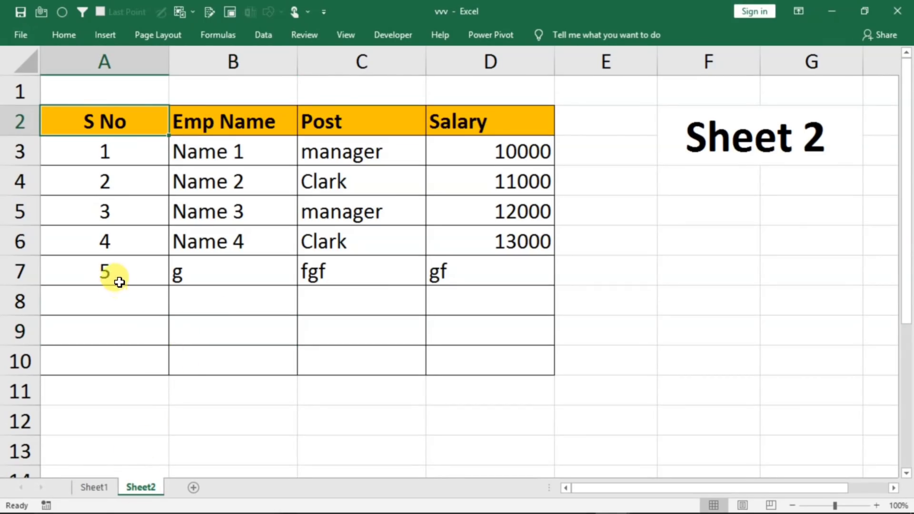
pyautogui.moveTo(148, 277); pyautogui.dragTo(441, 271)
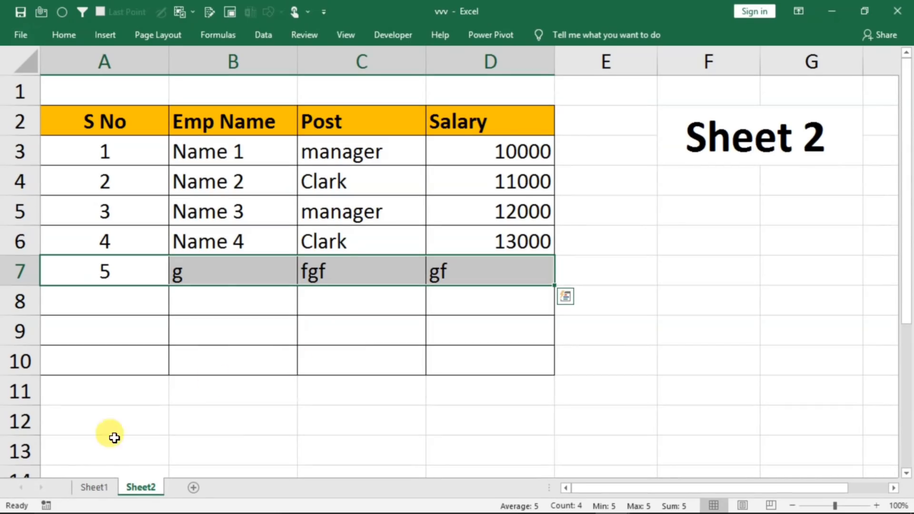
pyautogui.click(489, 354)
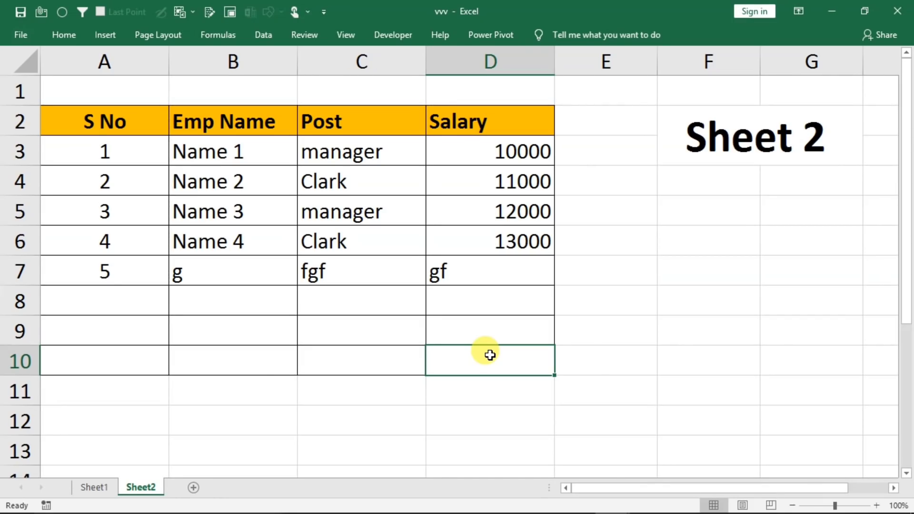
pyautogui.click(264, 34)
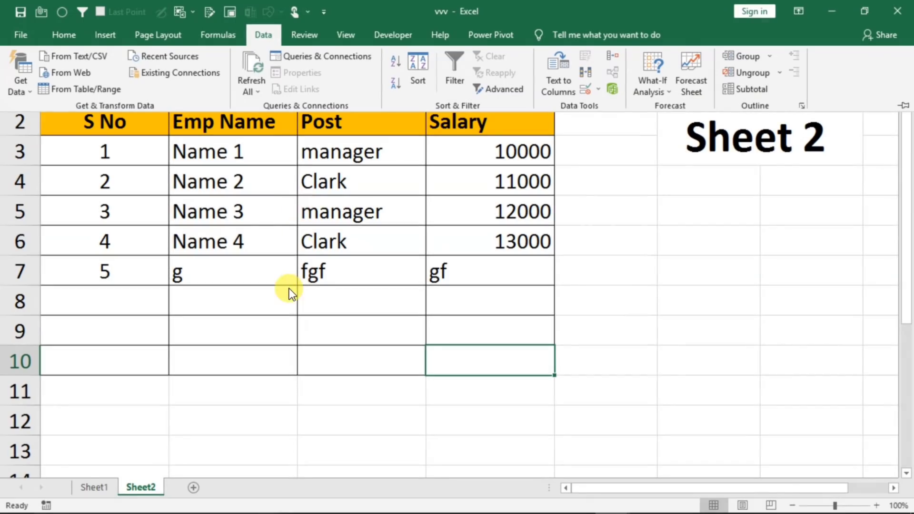
pyautogui.click(202, 298)
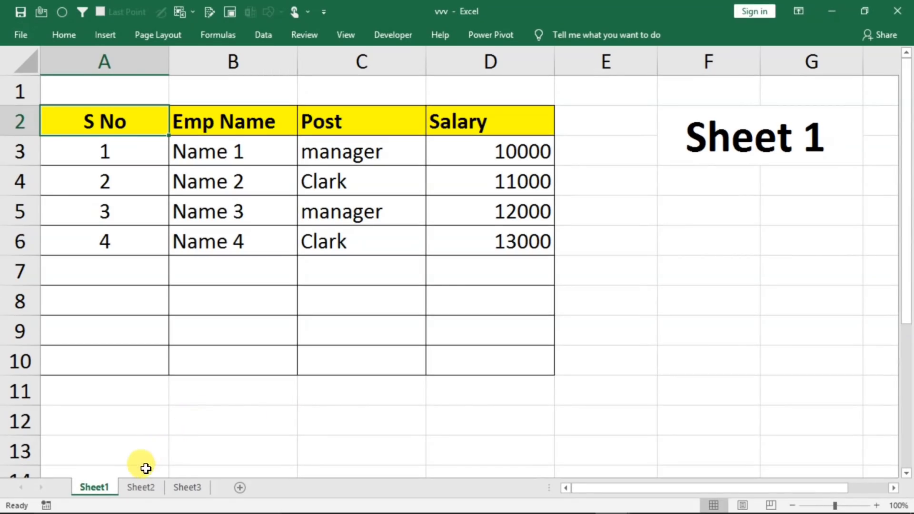
# - Examine the blank Sheet2 against the employee table in columns A to D of Sheet1
pyautogui.click(136, 486)
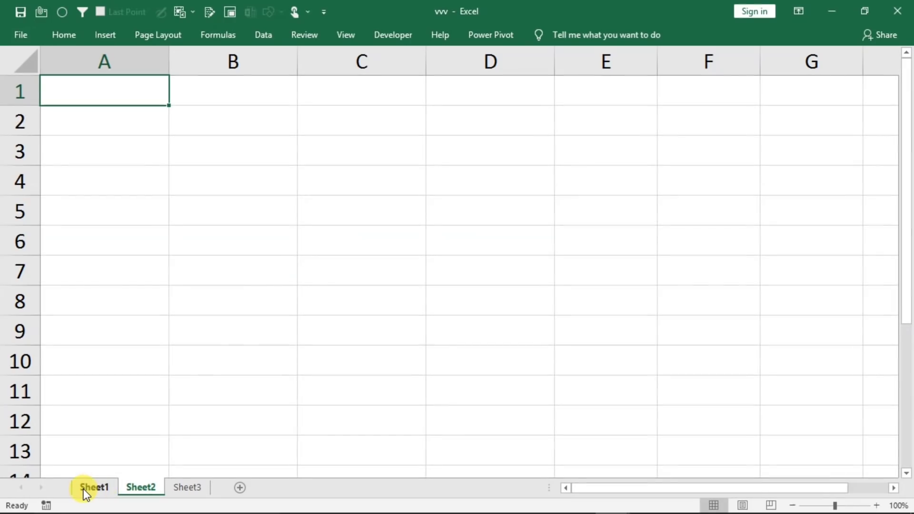
pyautogui.click(84, 488)
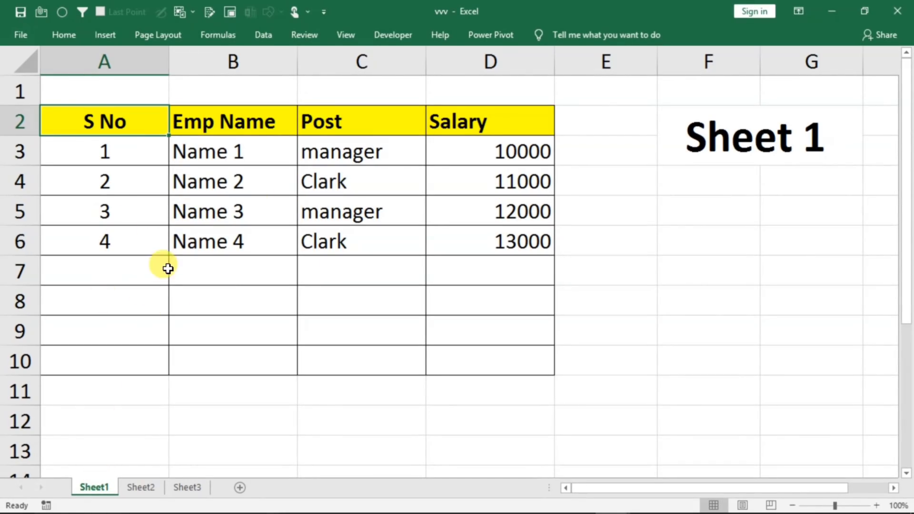
pyautogui.click(136, 492)
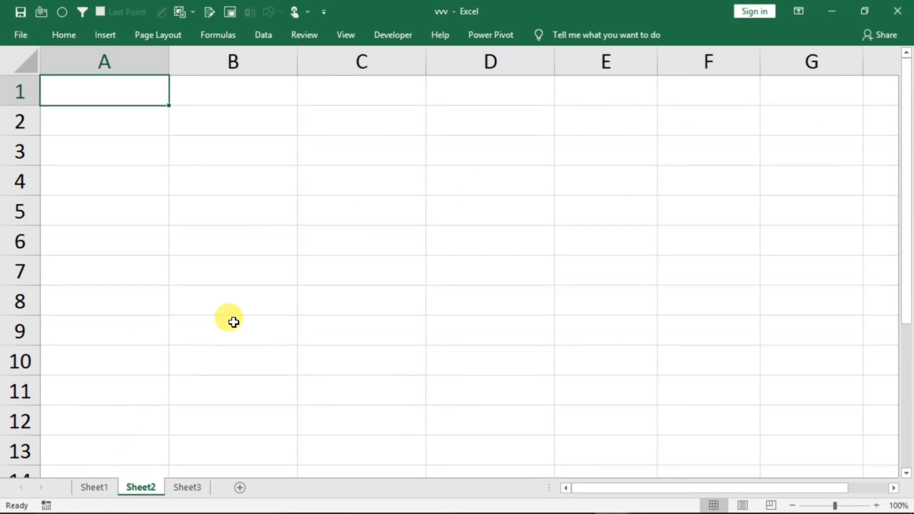
pyautogui.click(93, 488)
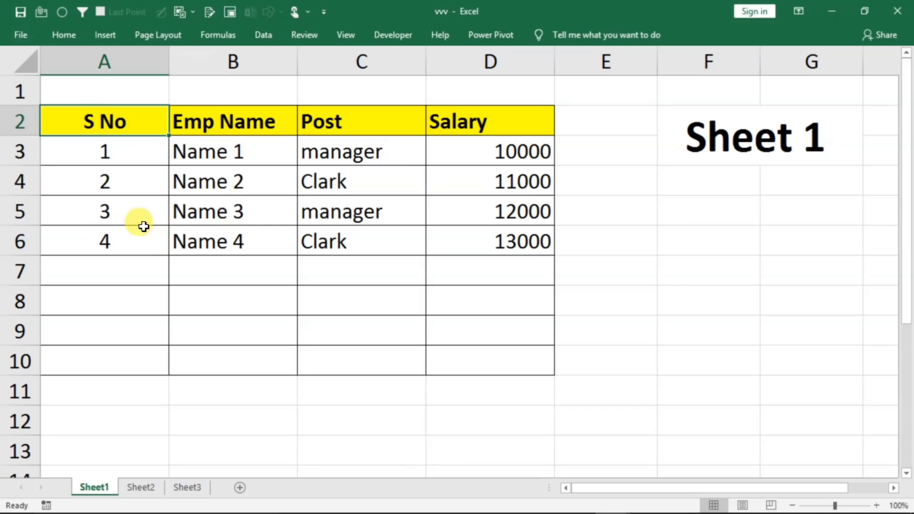
pyautogui.moveTo(95, 61); pyautogui.dragTo(453, 53)
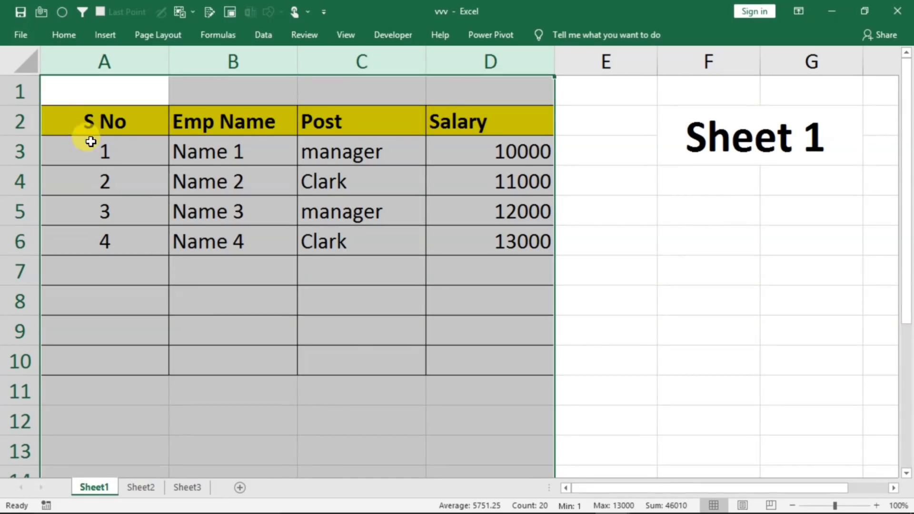
# - Select the range A2:D100 on Sheet1 by using Go To with the reference d100
pyautogui.click(72, 118)
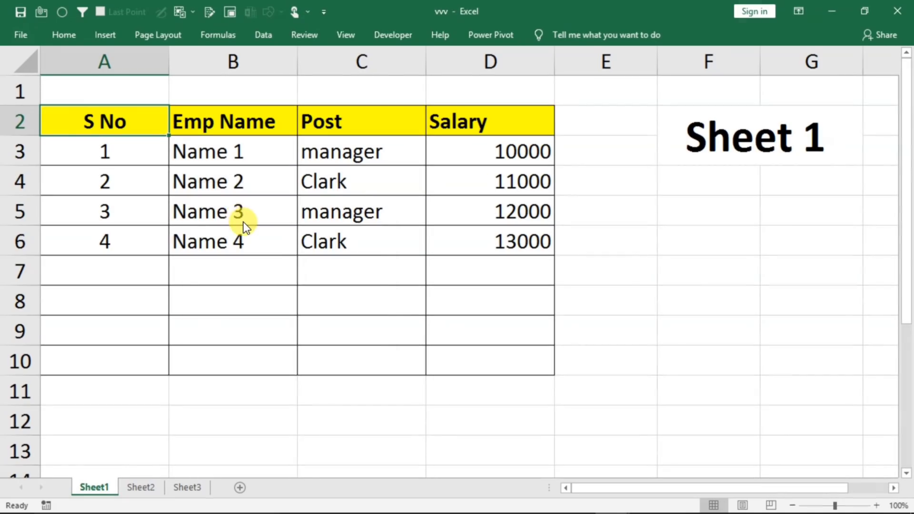
pyautogui.hotkey('ctrl', 'g')
pyautogui.click(214, 337)
pyautogui.press('BackSpace')
pyautogui.press('BackSpace')
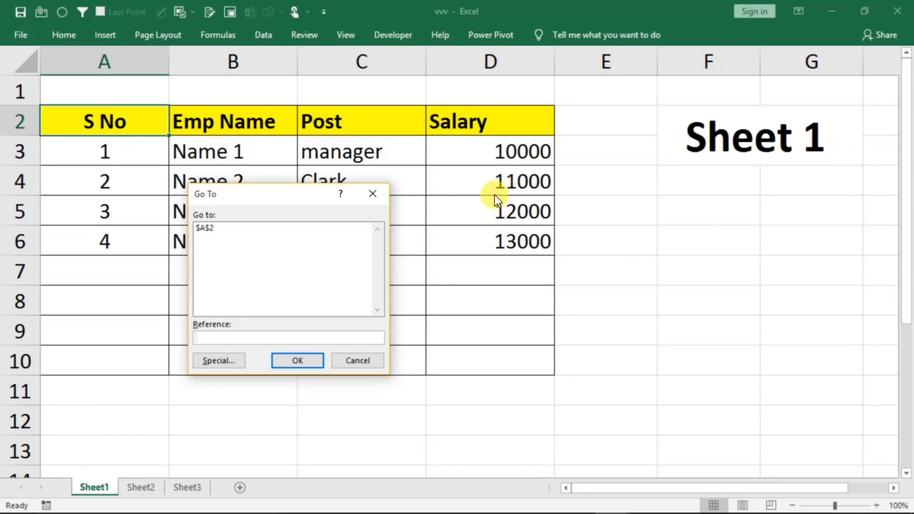
pyautogui.write('d')
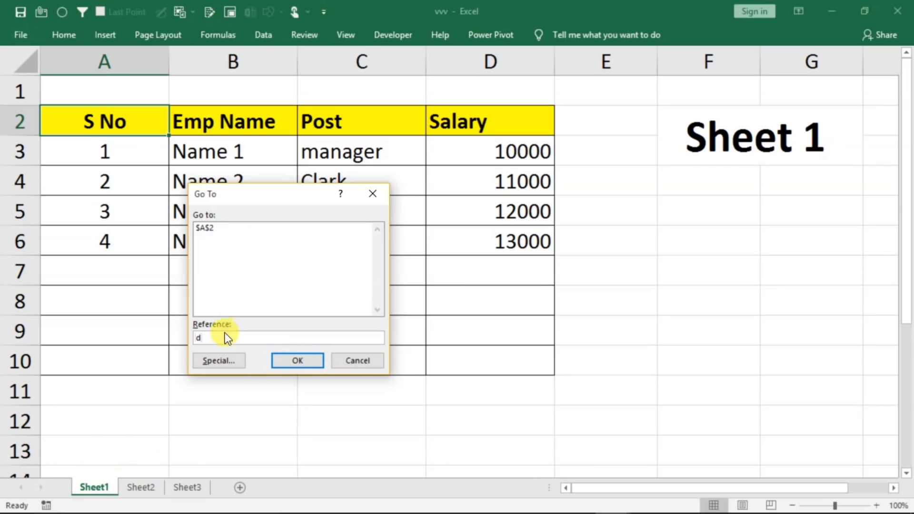
pyautogui.write('100')
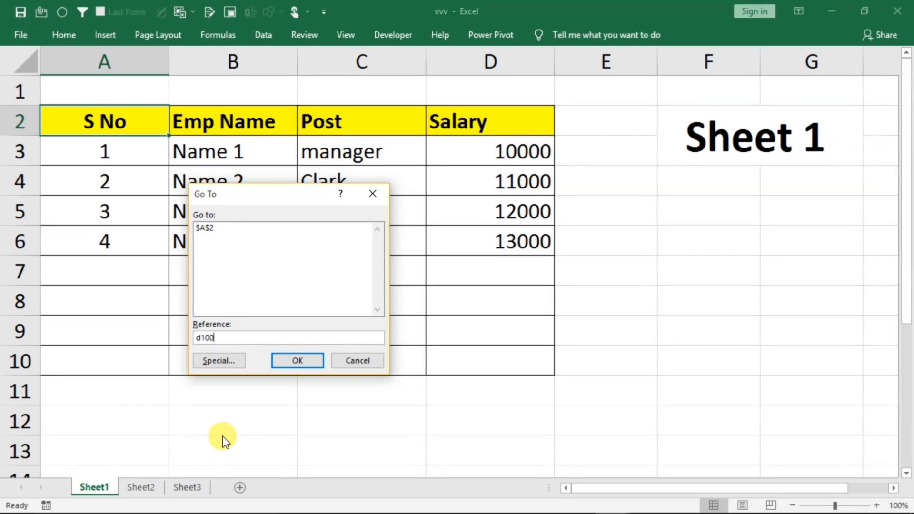
pyautogui.keyDown('shift'); pyautogui.click(284, 361); pyautogui.keyUp('shift')
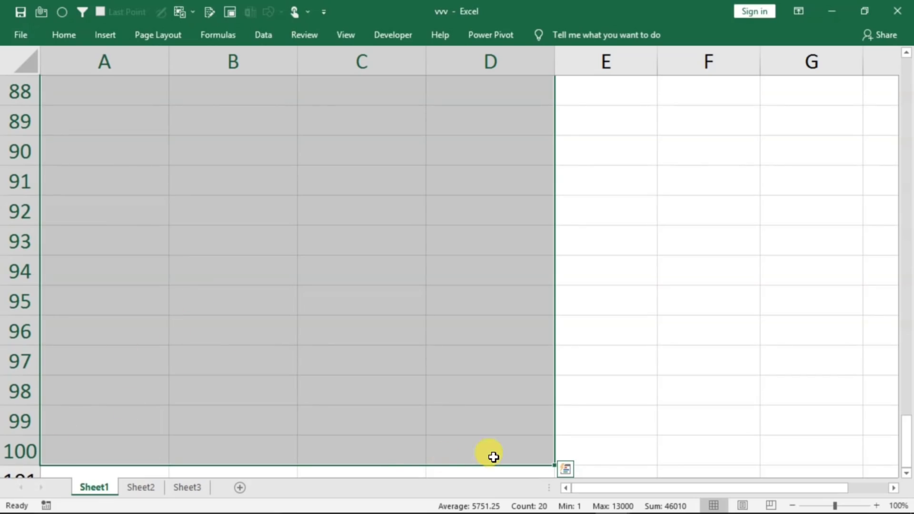
# - Apply borders to all cells of the selected range A2:D100 and copy it
pyautogui.click(63, 35)
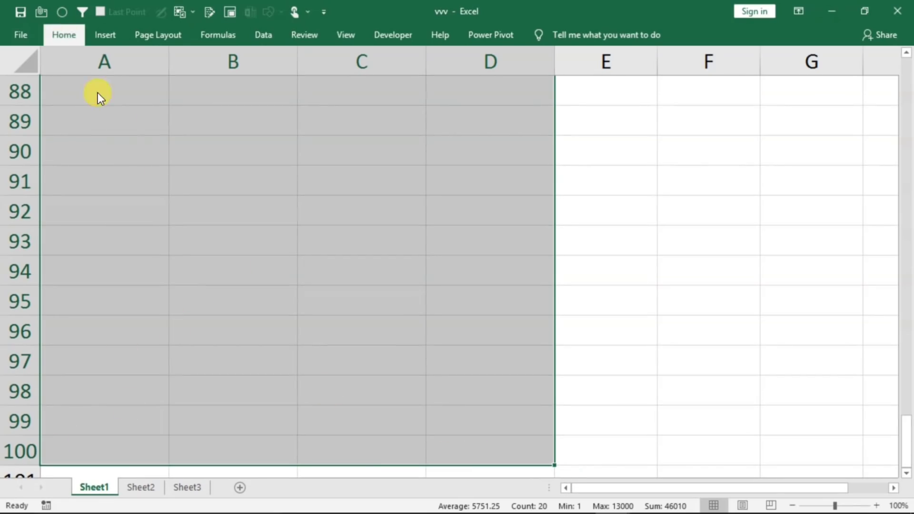
pyautogui.click(151, 84)
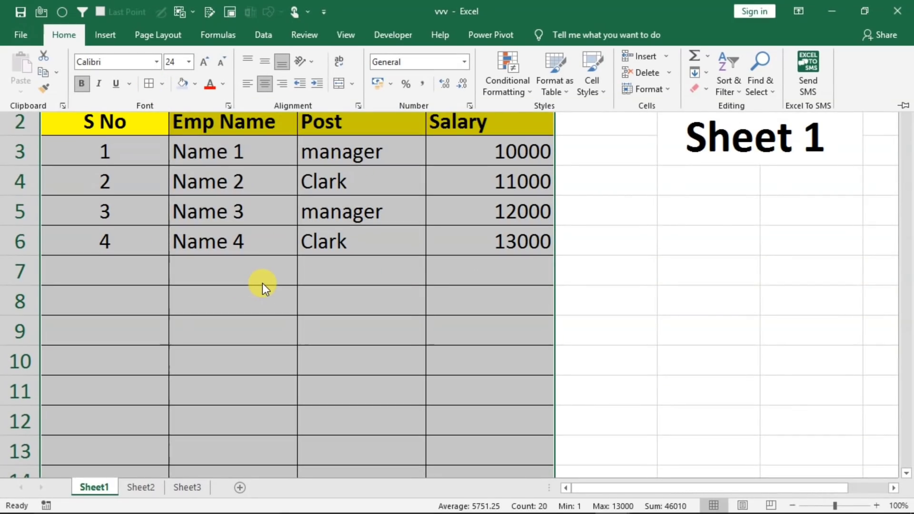
pyautogui.hotkey('ctrl', 'c')
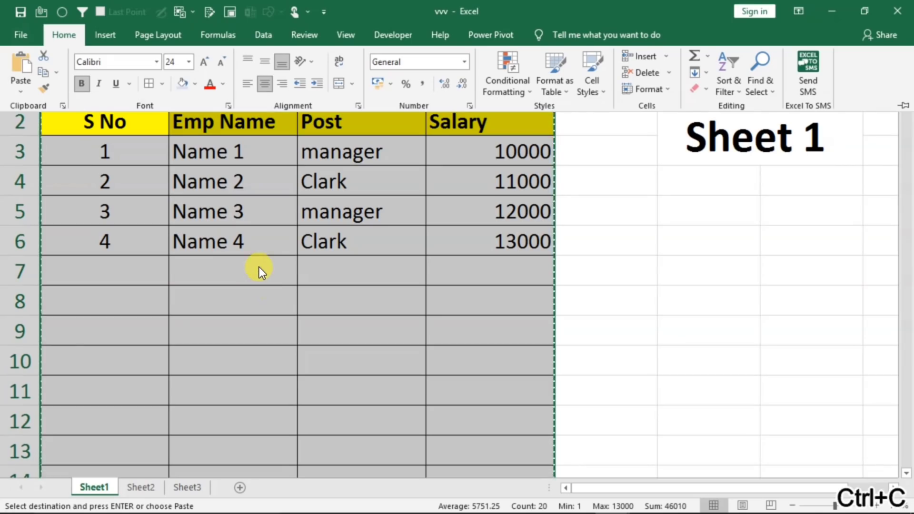
pyautogui.click(276, 222)
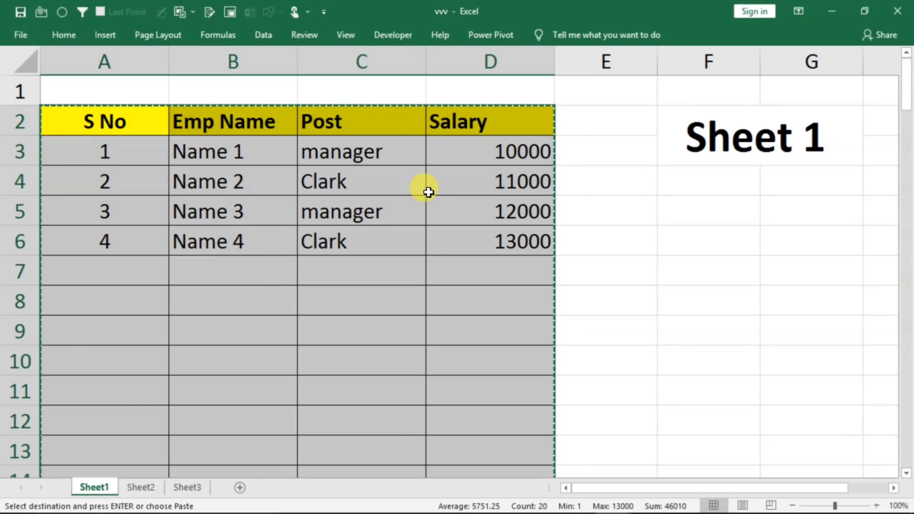
pyautogui.click(279, 320)
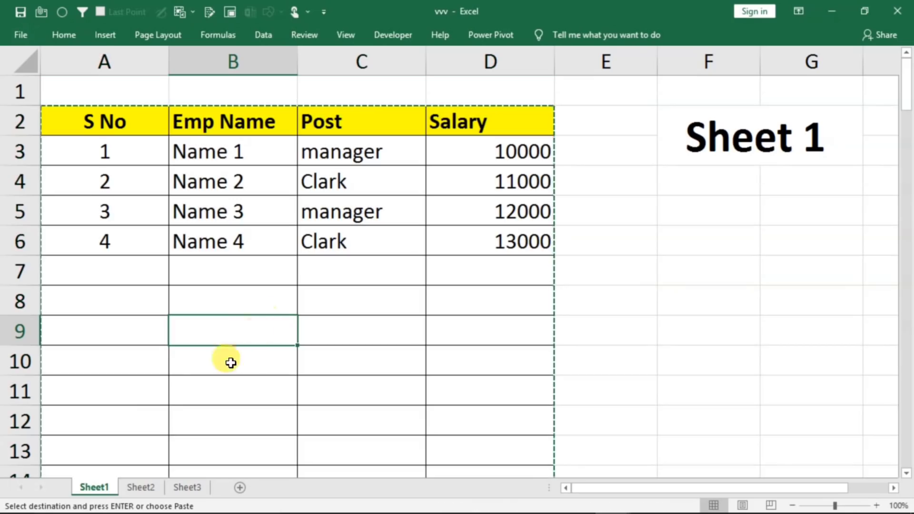
# - Paste the copied employee range as a link into Sheet2 starting at cell A2
pyautogui.click(134, 487)
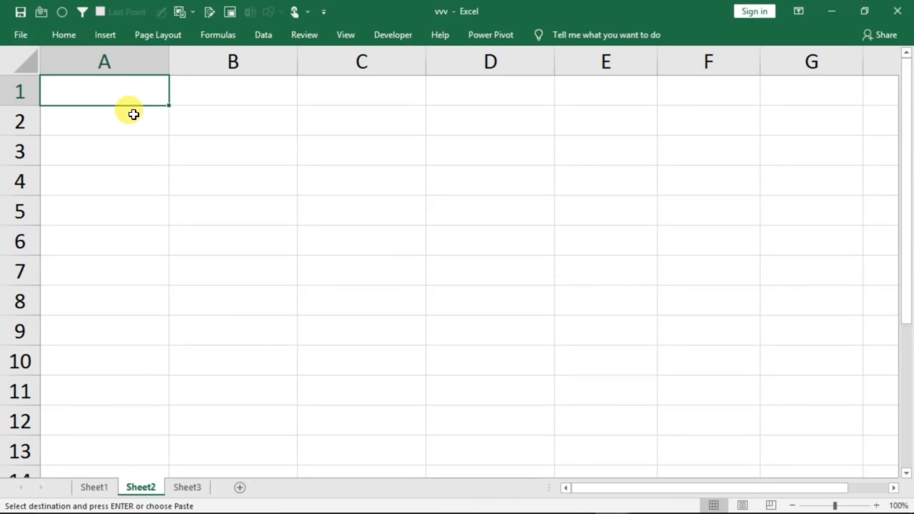
pyautogui.click(110, 120)
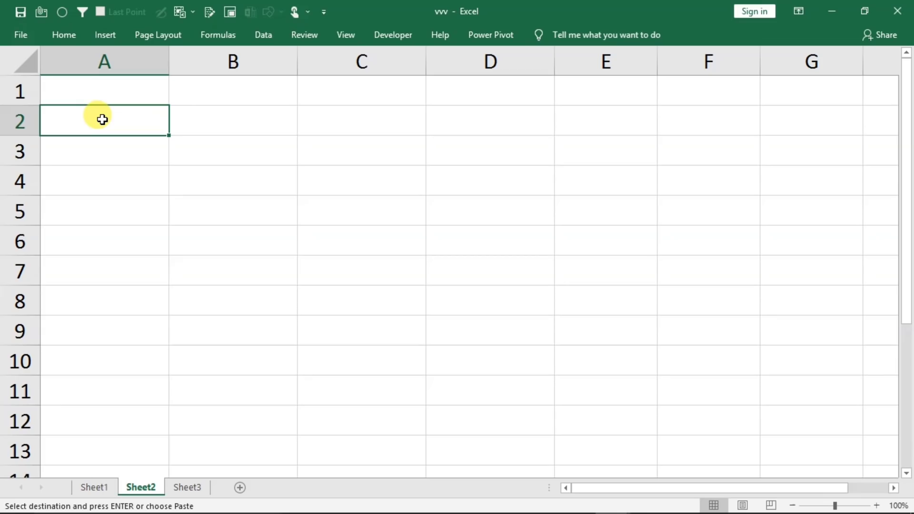
pyautogui.rightClick(102, 119)
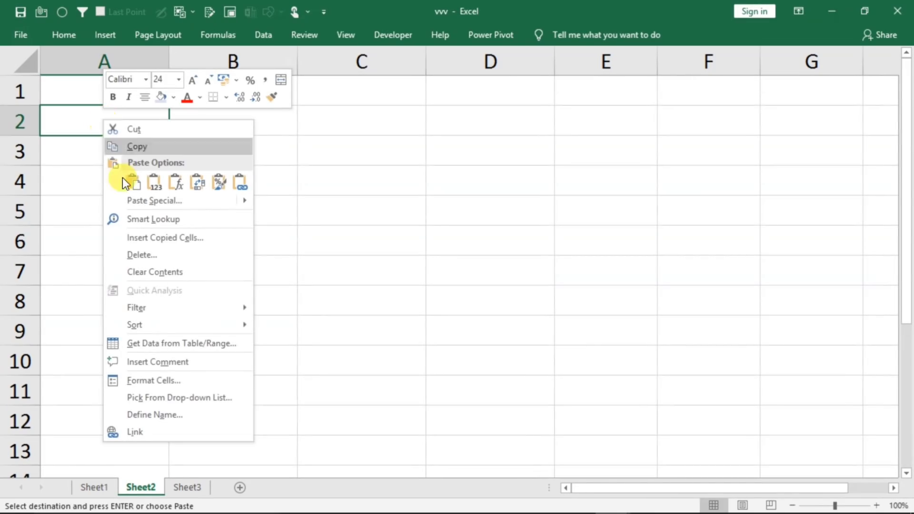
pyautogui.click(143, 202)
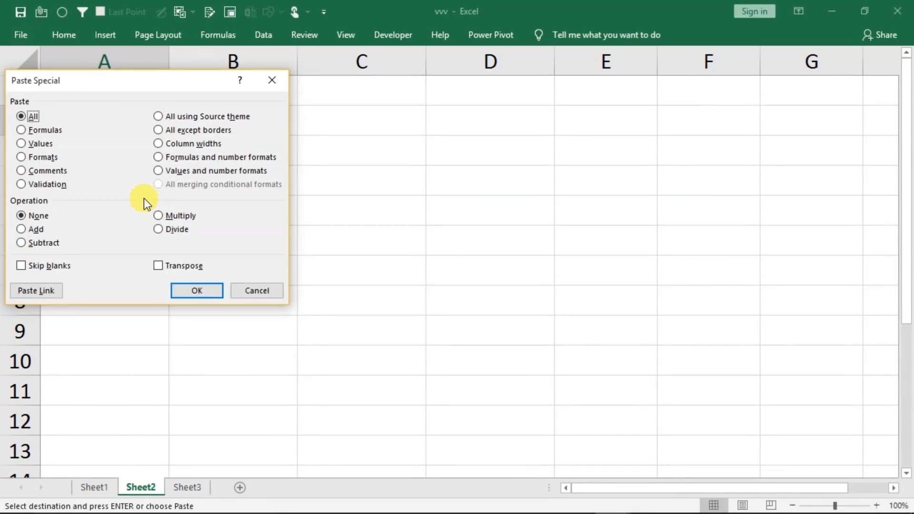
pyautogui.moveTo(98, 84); pyautogui.dragTo(273, 146)
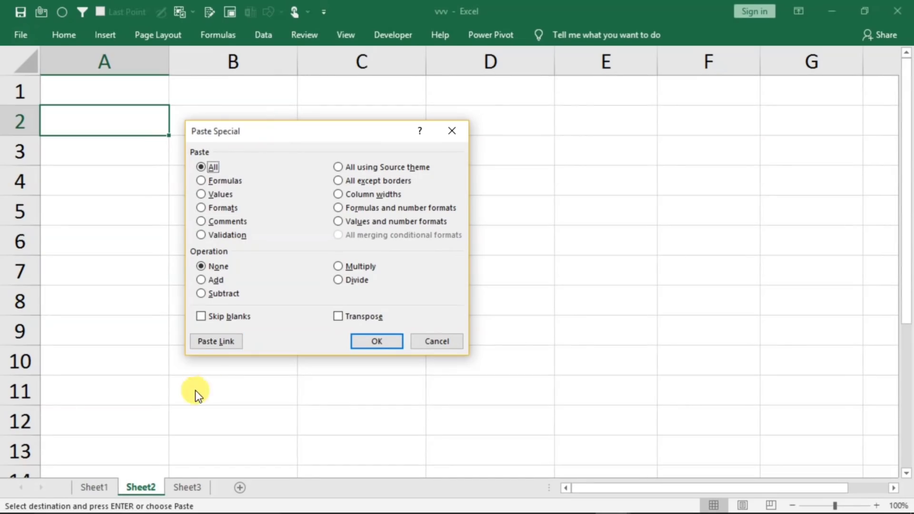
pyautogui.click(215, 342)
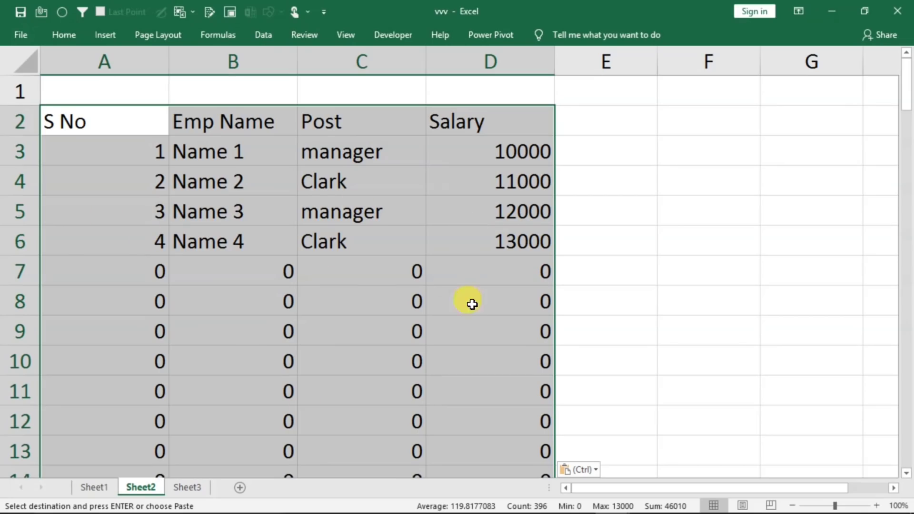
# - Apply borders to all cells of the linked range on Sheet2
pyautogui.moveTo(904, 102)
pyautogui.mouseDown()
pyautogui.moveTo(904, 284)
pyautogui.moveTo(904, 86)
pyautogui.mouseUp()
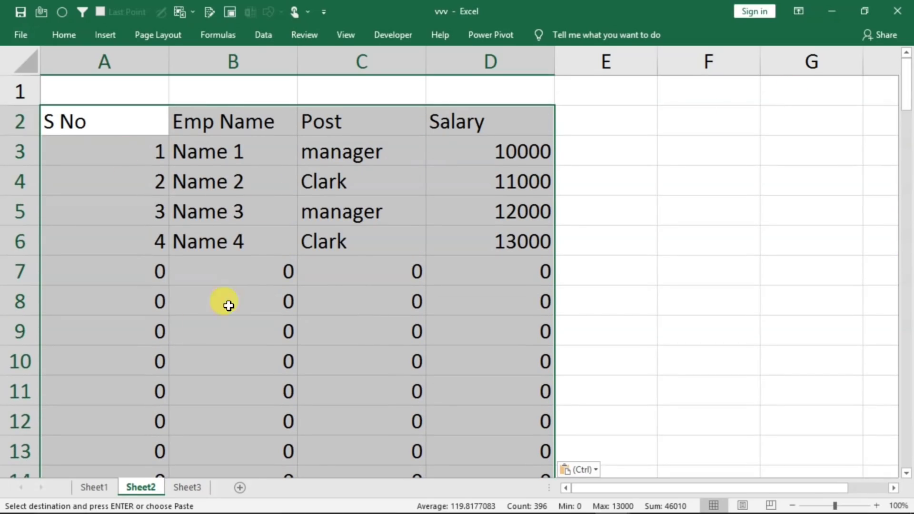
pyautogui.click(65, 36)
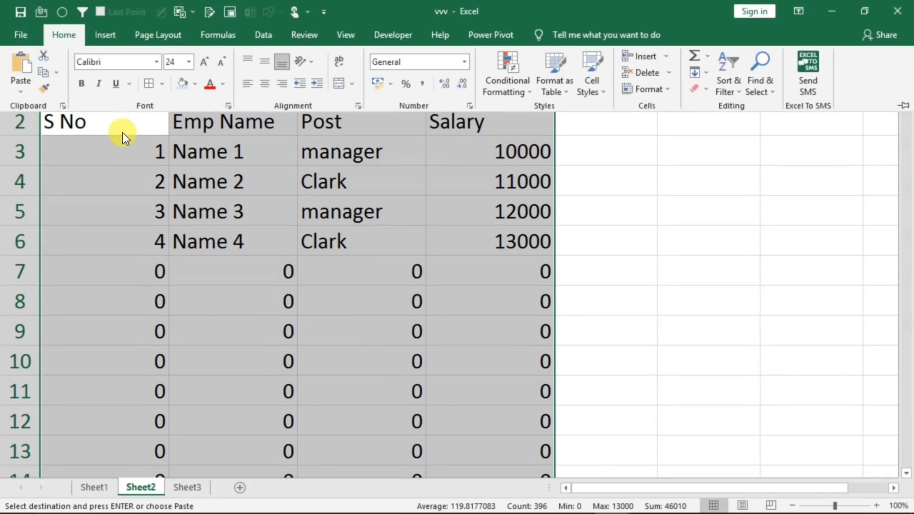
pyautogui.click(146, 84)
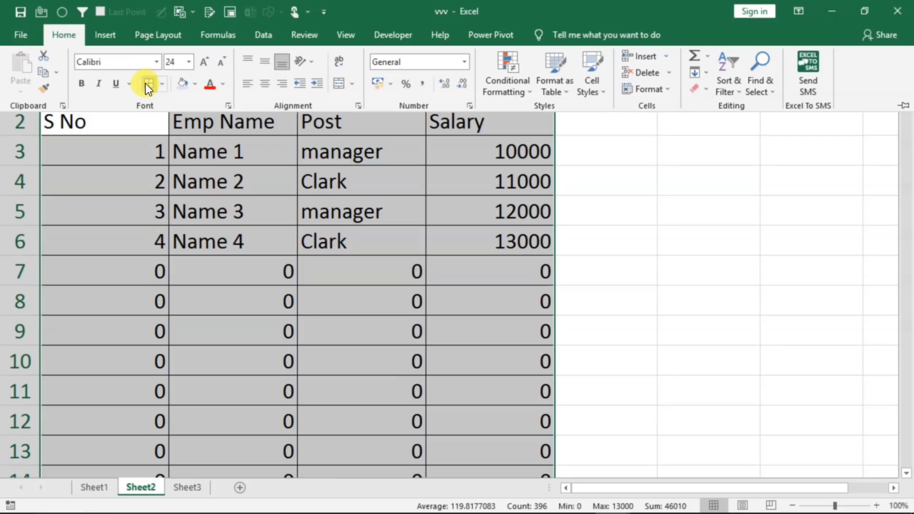
pyautogui.click(321, 238)
# - Fill the header row A2:D2 on Sheet2 with yellow and make its text bold
pyautogui.click(137, 169)
pyautogui.moveTo(116, 127); pyautogui.dragTo(441, 122)
pyautogui.click(63, 36)
pyautogui.click(190, 86)
pyautogui.click(213, 196)
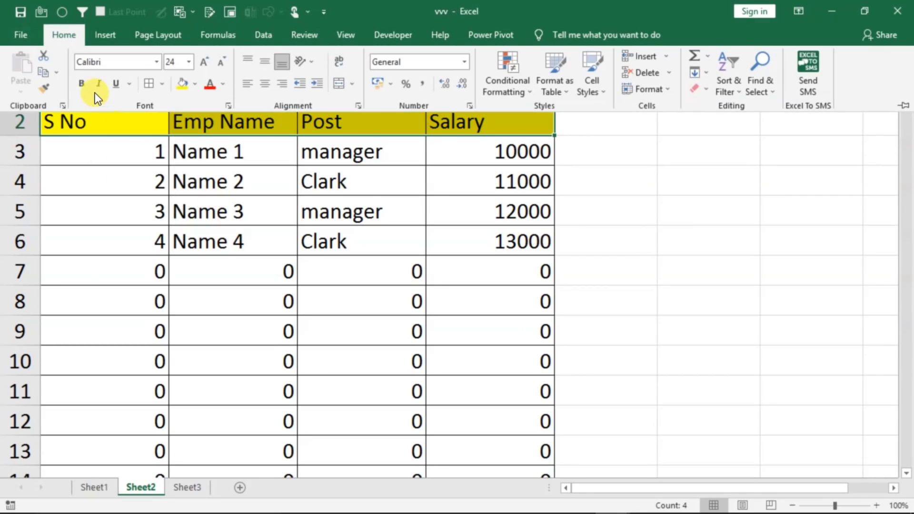
pyautogui.click(285, 267)
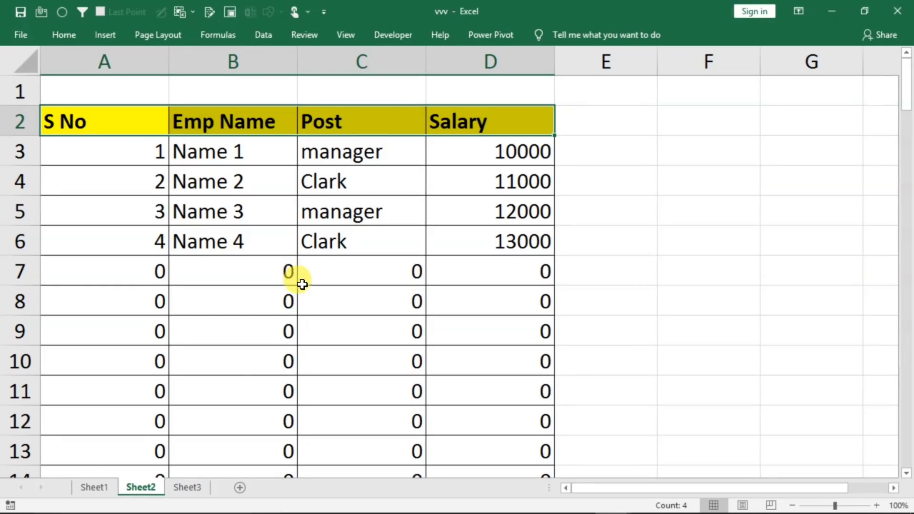
# - Enter 5, dfhd, hdfhd and fhdfh across row 7 of the employee table on Sheet1
pyautogui.click(91, 484)
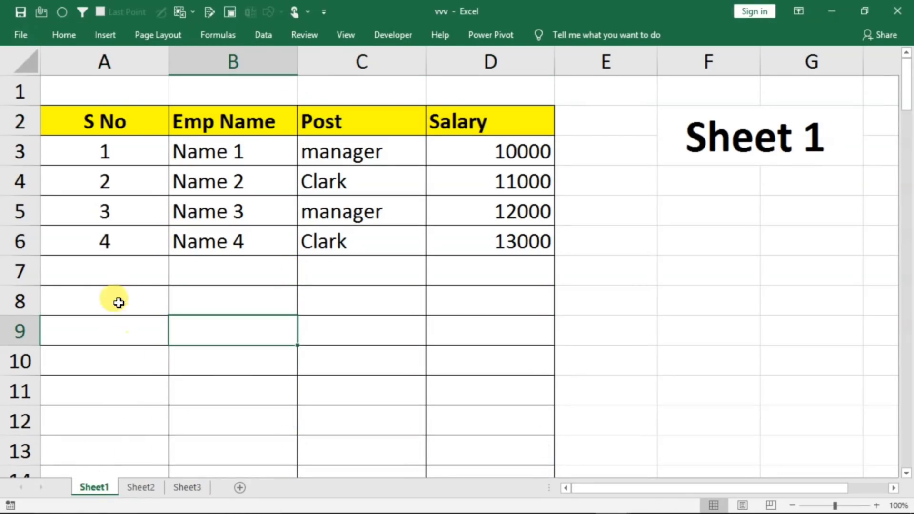
pyautogui.click(106, 264)
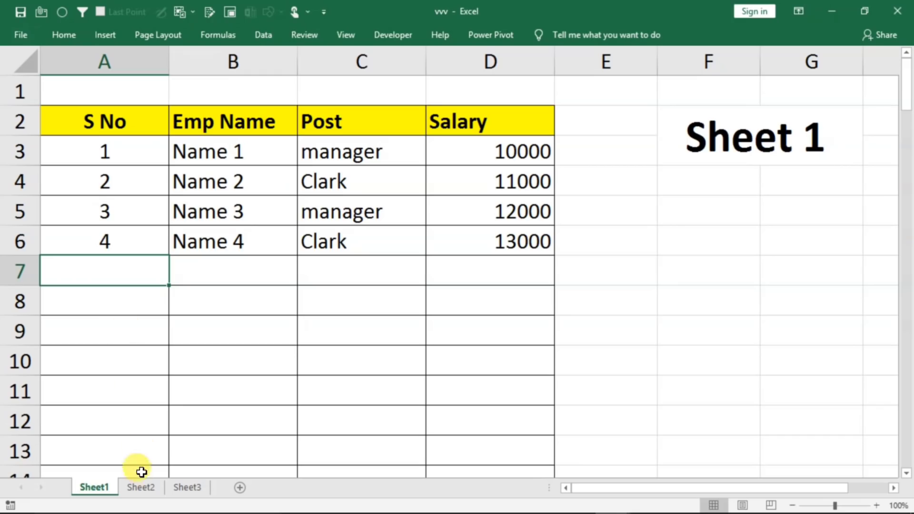
pyautogui.click(141, 487)
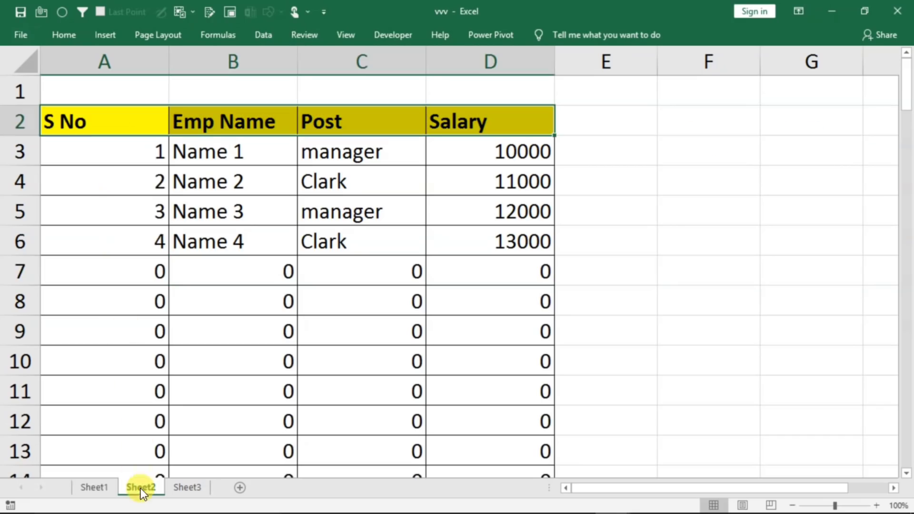
pyautogui.click(96, 488)
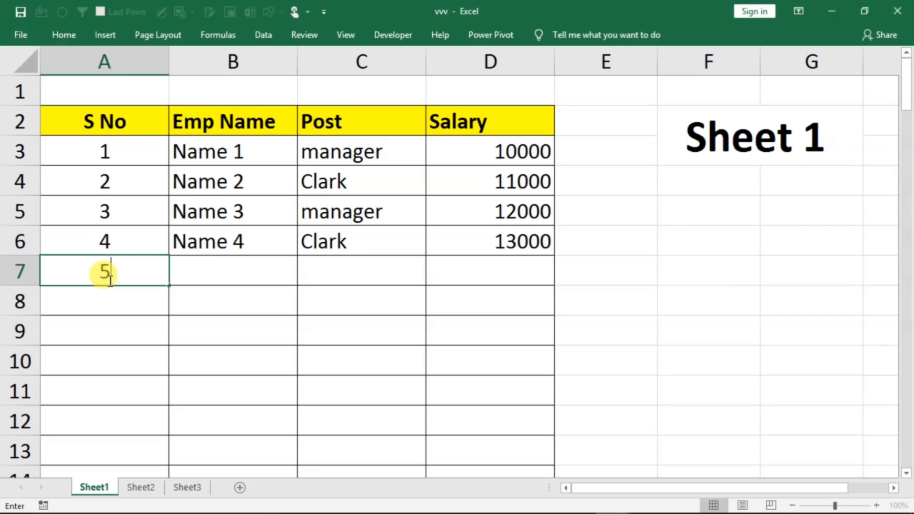
pyautogui.write('5')
pyautogui.press('Tab')
pyautogui.write('dfhd')
pyautogui.press('Tab')
pyautogui.write('hdfhd')
pyautogui.press('Tab')
pyautogui.write('fhdfh')
pyautogui.press('Tab')
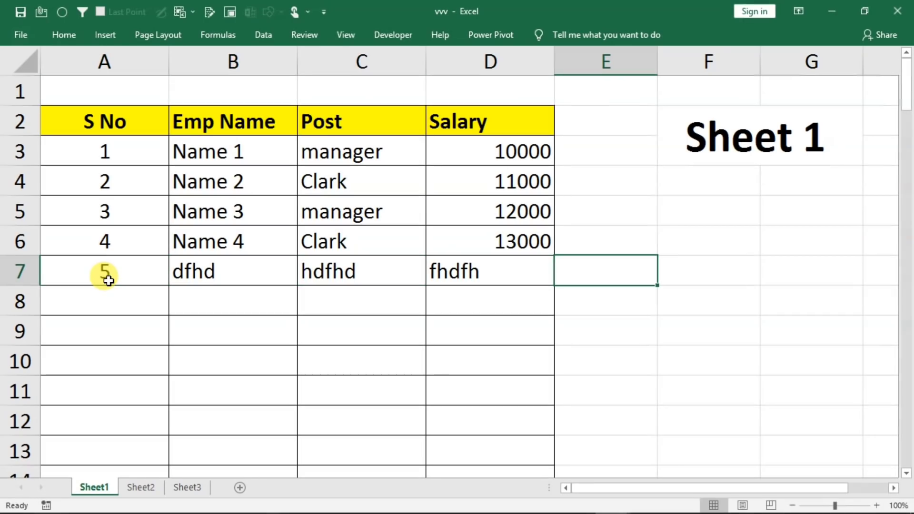
# - Compare row 7 of the linked table on Sheet2 with the new entries on Sheet1
pyautogui.click(148, 493)
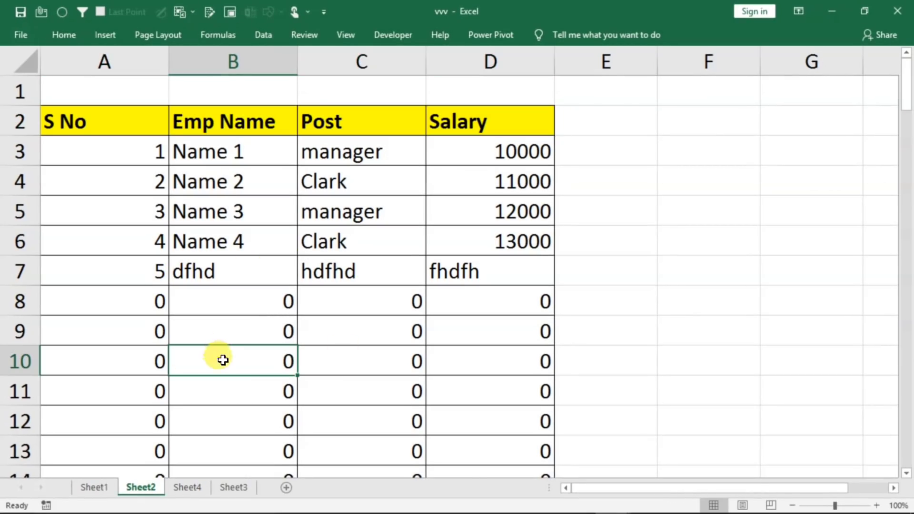
pyautogui.click(93, 488)
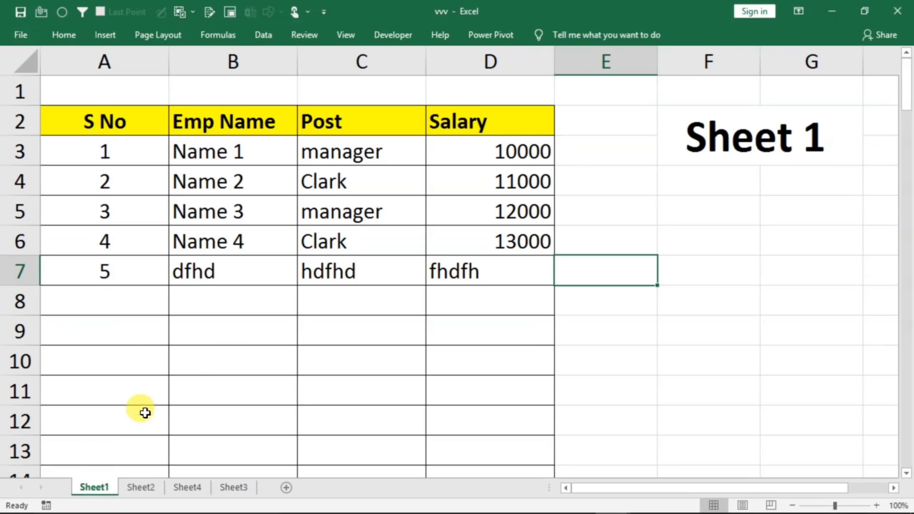
pyautogui.click(139, 487)
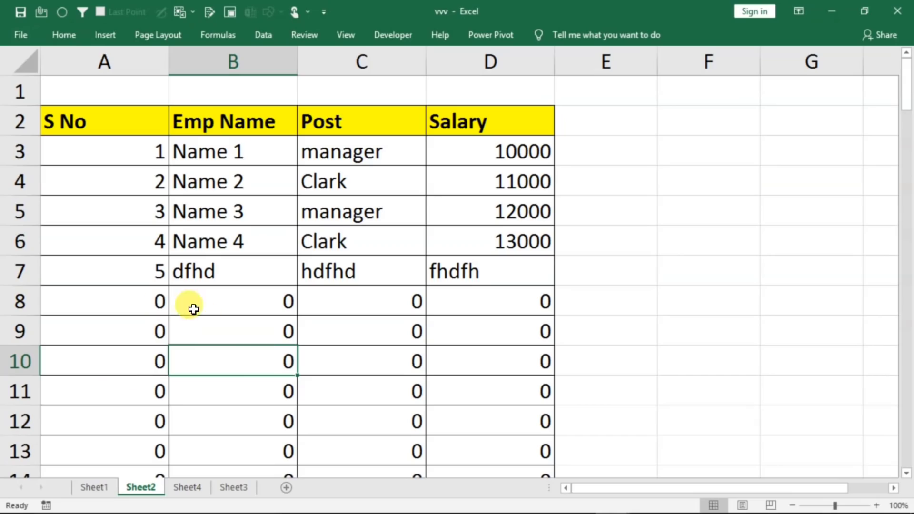
# - Inspect the link formulas in cells B9 and D9 of Sheet2
pyautogui.click(242, 334)
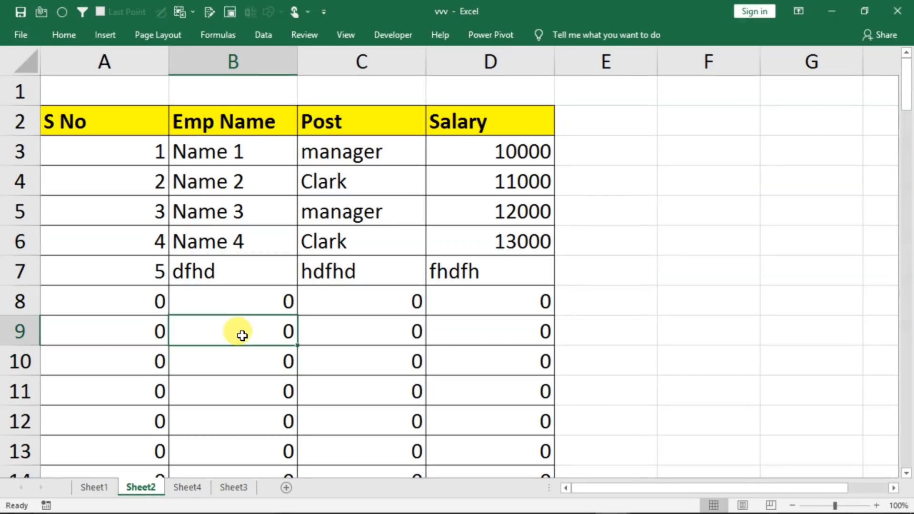
pyautogui.doubleClick(241, 333)
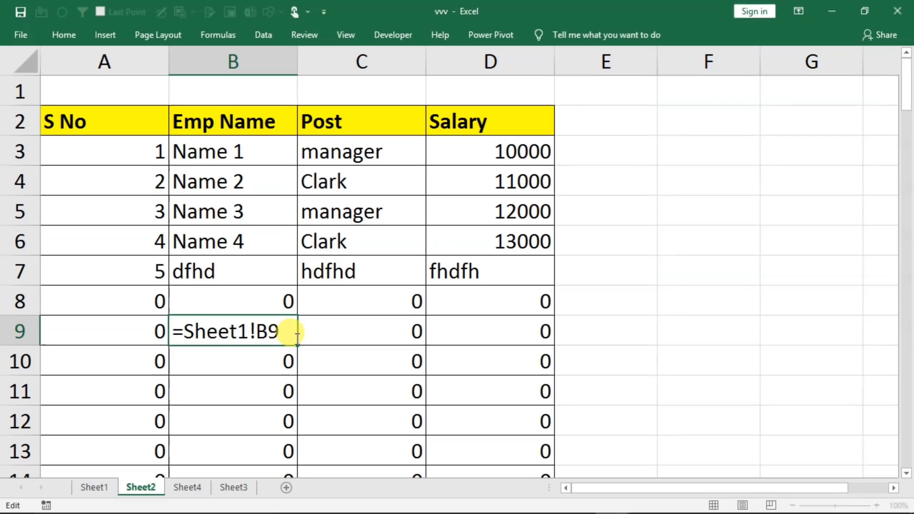
pyautogui.press('Return')
pyautogui.click(453, 336)
pyautogui.doubleClick(453, 336)
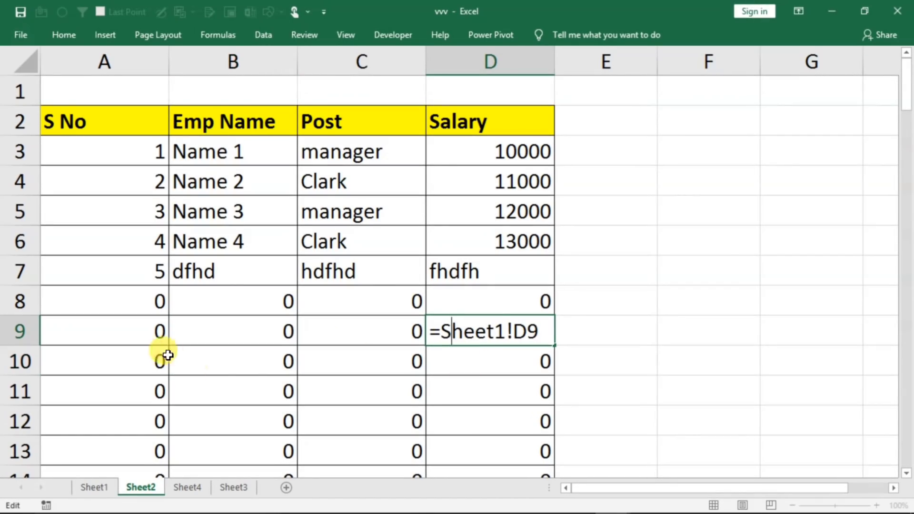
pyautogui.press('Return')
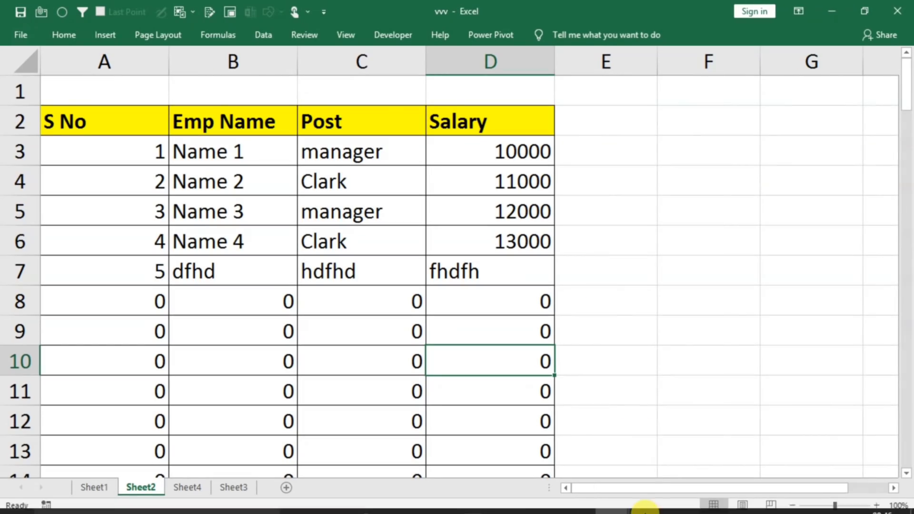
pyautogui.click(612, 500)
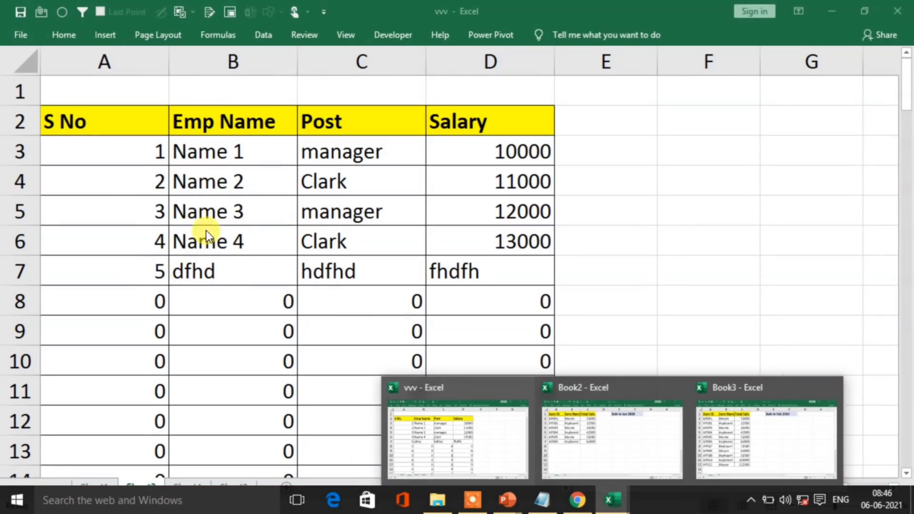
pyautogui.click(182, 280)
pyautogui.click(309, 301)
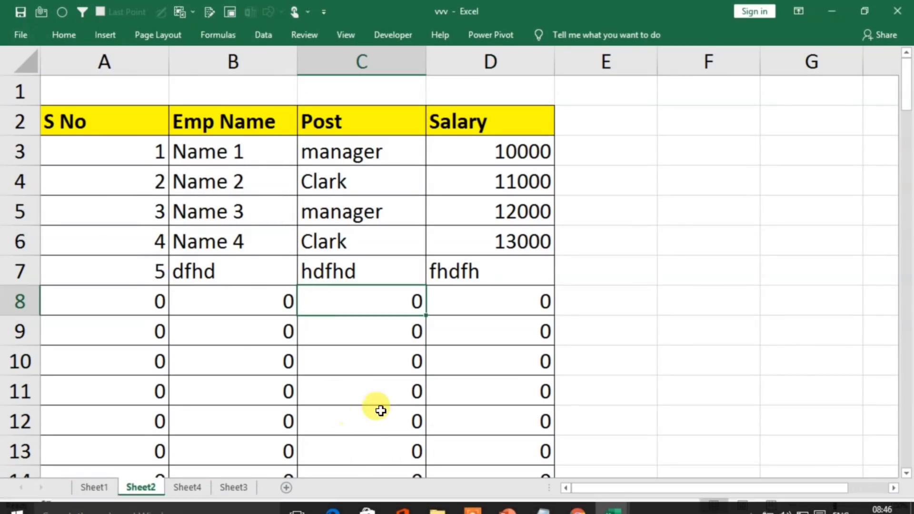
# - Open the blank Sheet3 of the vvv workbook and select cell A2
pyautogui.click(233, 486)
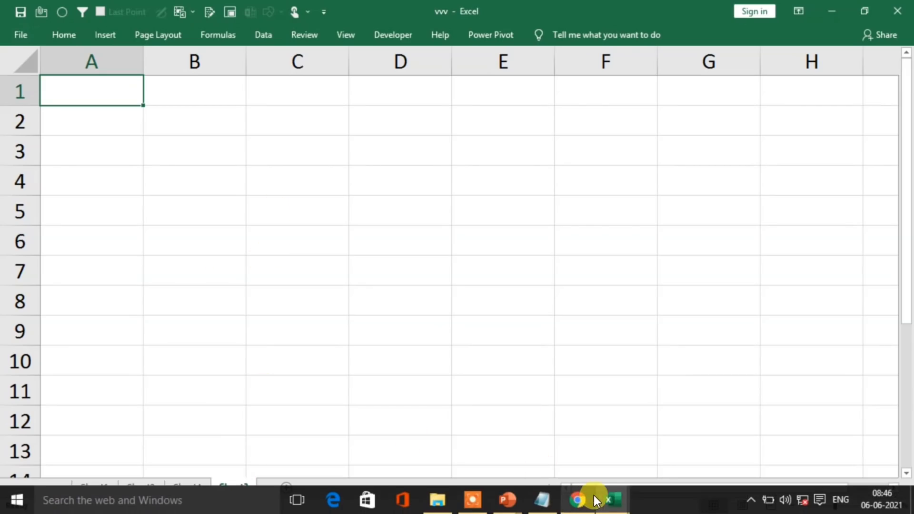
pyautogui.moveTo(612, 497)
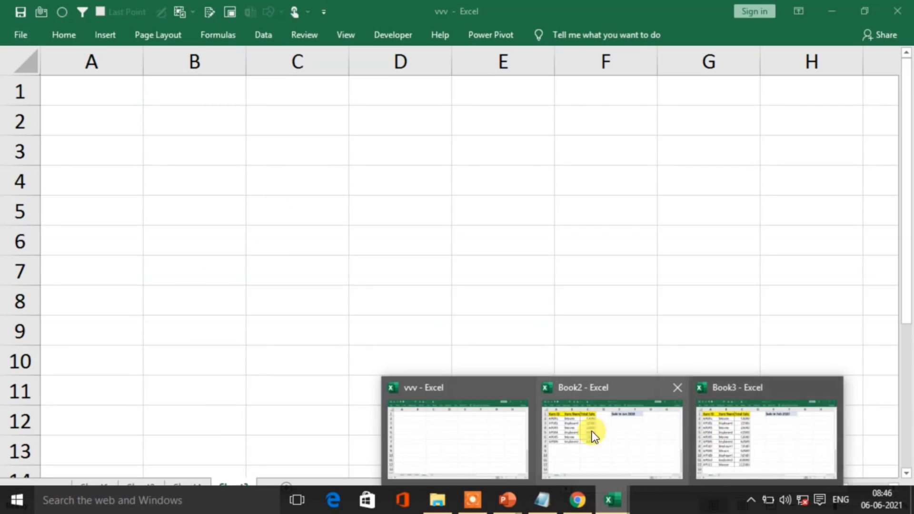
pyautogui.moveTo(597, 437)
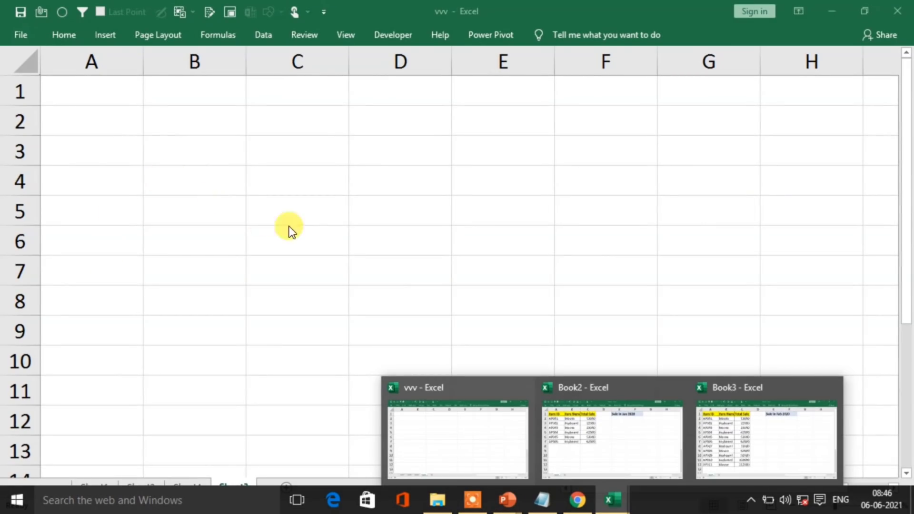
pyautogui.click(435, 435)
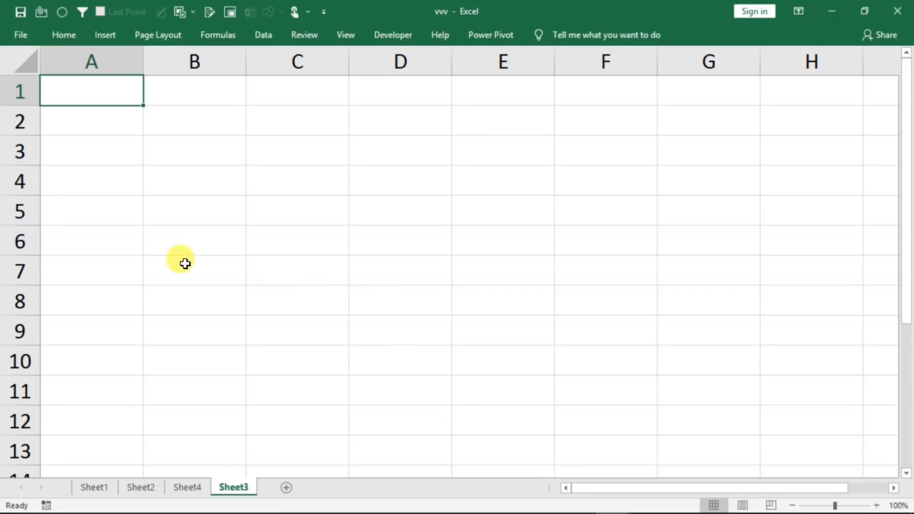
pyautogui.click(194, 210)
pyautogui.click(235, 488)
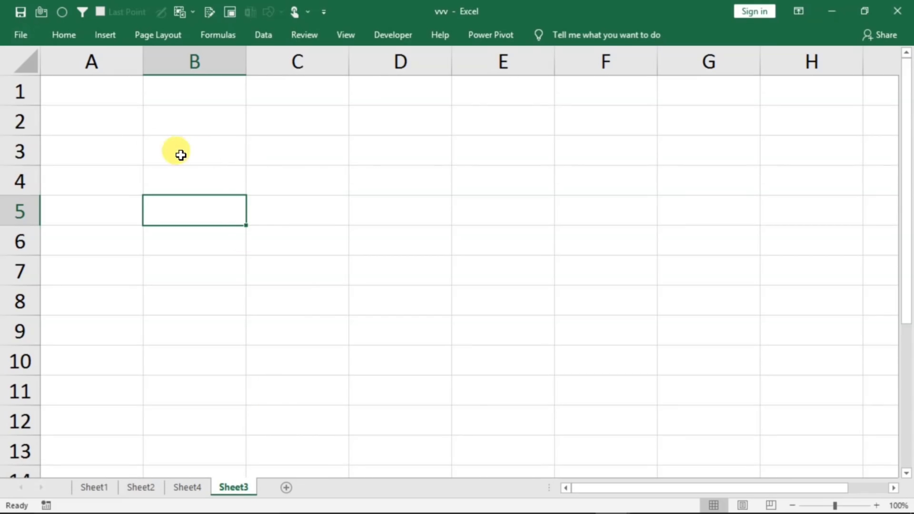
pyautogui.click(94, 126)
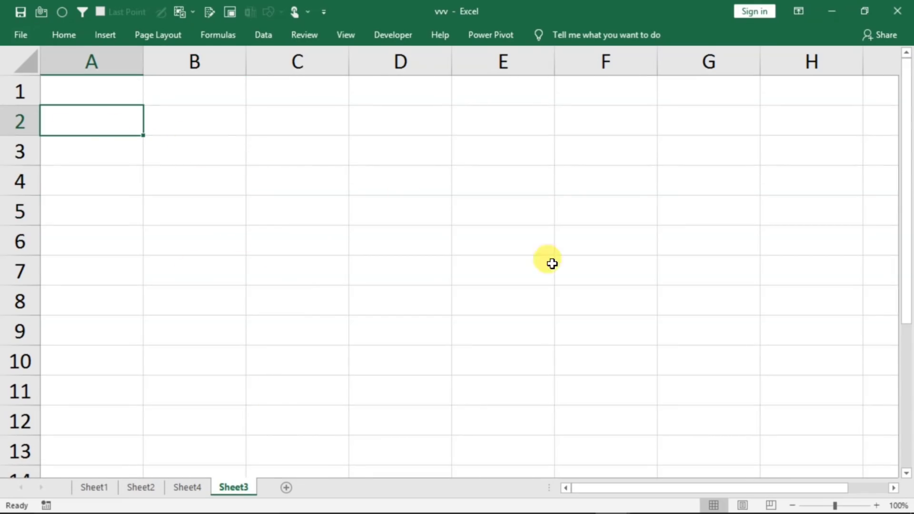
# - Switch to the Book2 workbook and examine its Sale in Jan 2020 item table and the empty rows beneath it
pyautogui.click(617, 499)
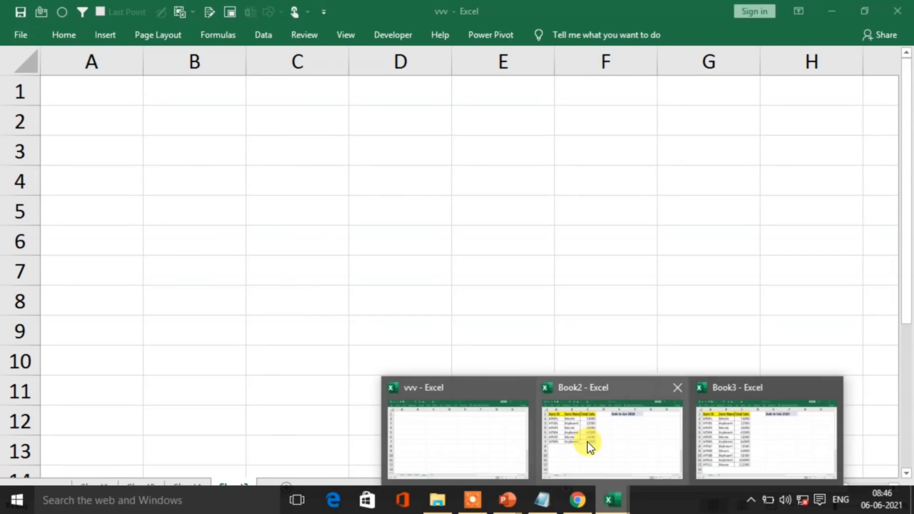
pyautogui.moveTo(587, 416)
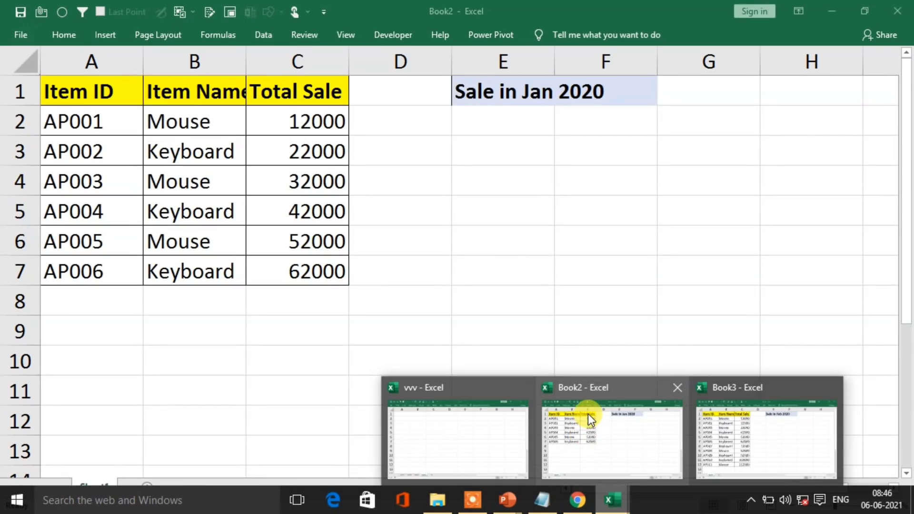
pyautogui.click(587, 413)
pyautogui.click(491, 319)
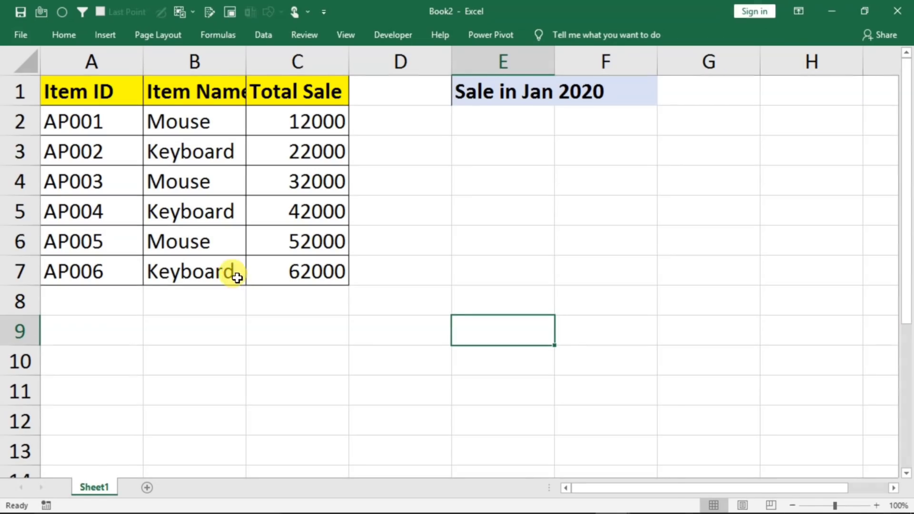
pyautogui.click(85, 307)
pyautogui.click(164, 300)
pyautogui.click(254, 302)
pyautogui.click(110, 329)
pyautogui.click(235, 324)
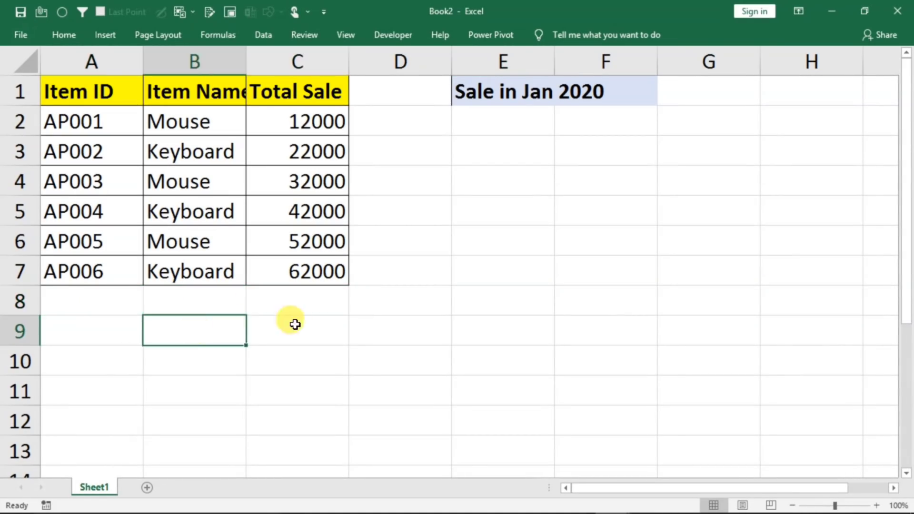
# - Copy range A1:C12 of the Book2 sales sheet, including the empty rows beneath the item table
pyautogui.click(307, 324)
pyautogui.moveTo(74, 101); pyautogui.dragTo(302, 426)
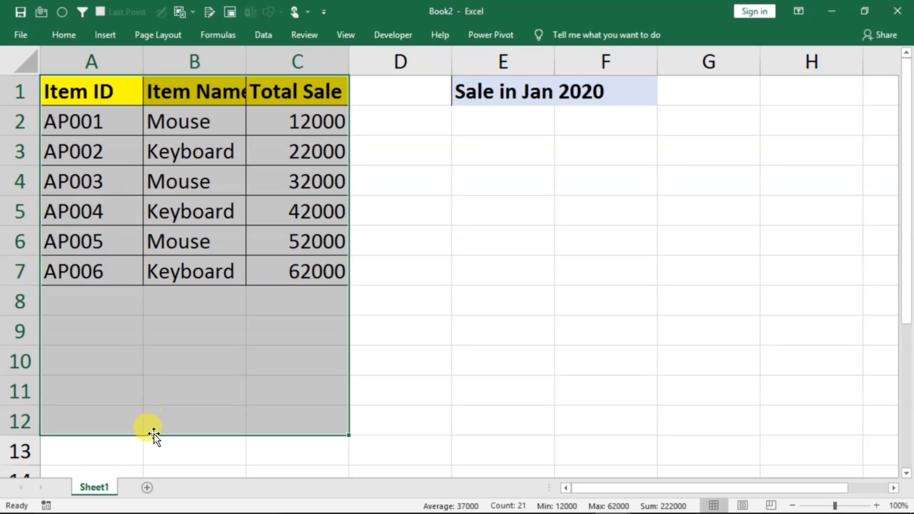
pyautogui.click(205, 246)
pyautogui.moveTo(85, 104); pyautogui.dragTo(291, 272)
pyautogui.moveTo(71, 95); pyautogui.dragTo(285, 421)
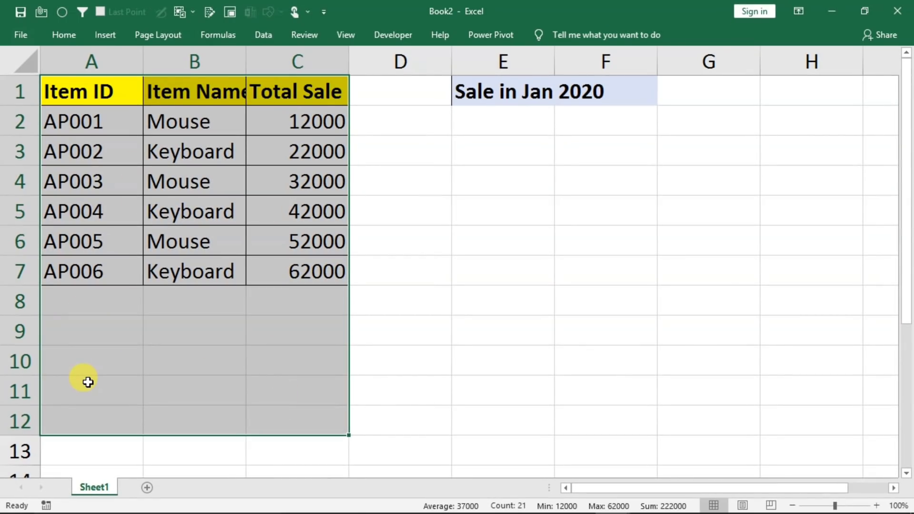
pyautogui.hotkey('ctrl', 'c')
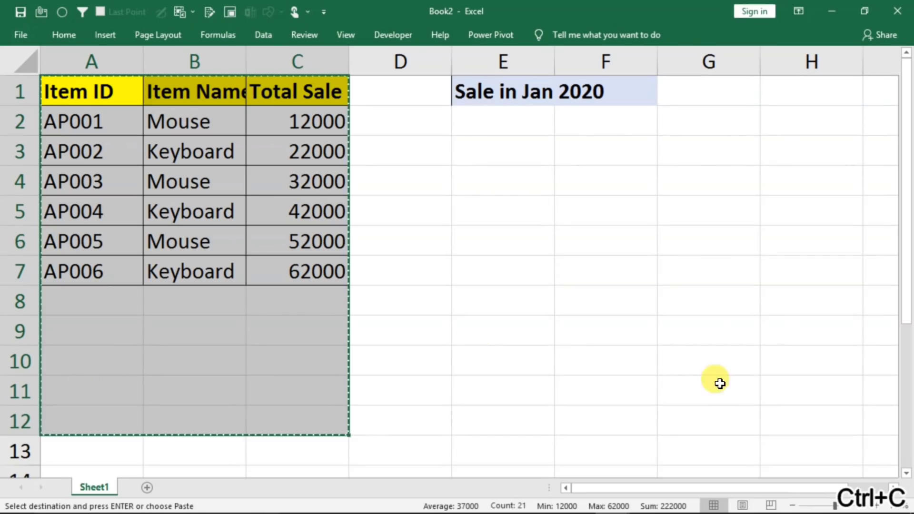
# - Switch to the vvv workbook and paste the copied range as links at cell A2 of Sheet3
pyautogui.moveTo(755, 500)
pyautogui.click(618, 499)
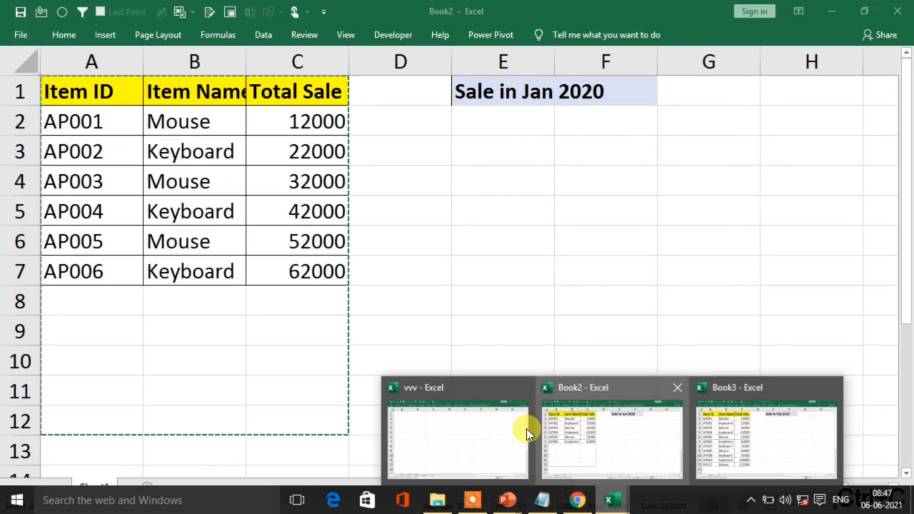
pyautogui.click(453, 439)
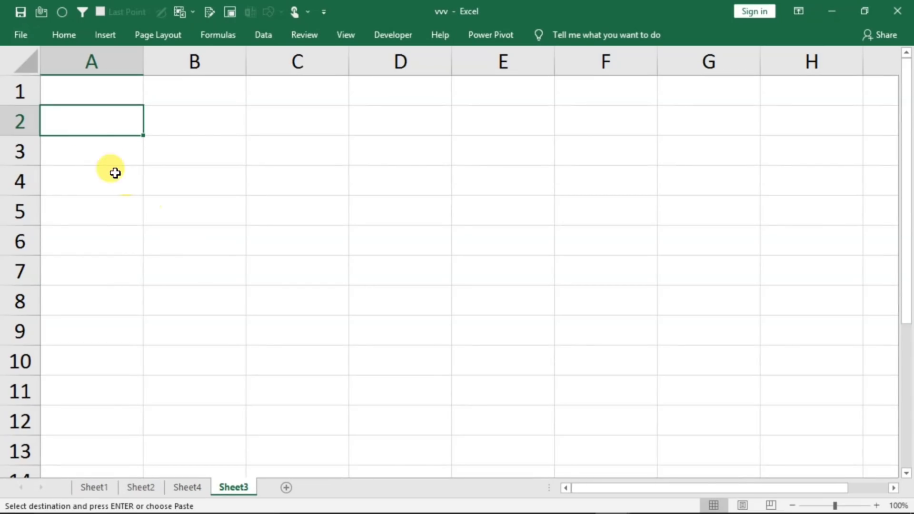
pyautogui.rightClick(86, 123)
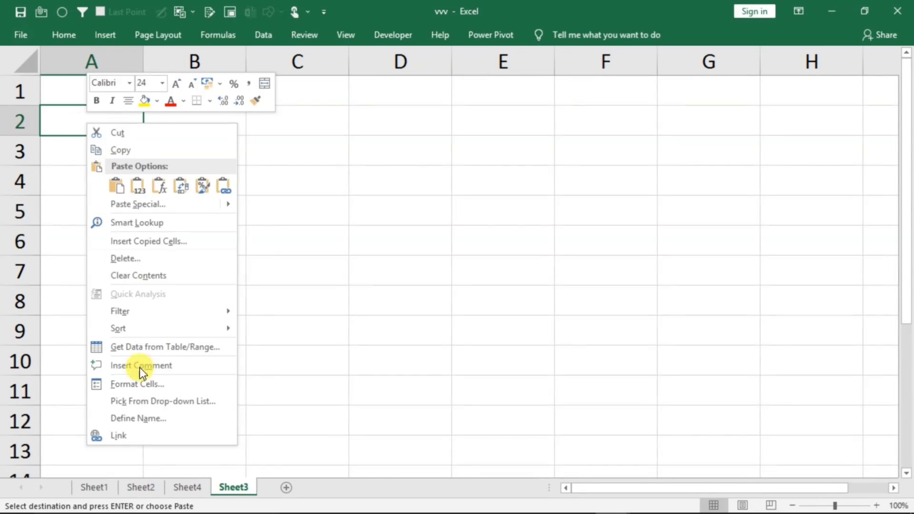
pyautogui.click(140, 204)
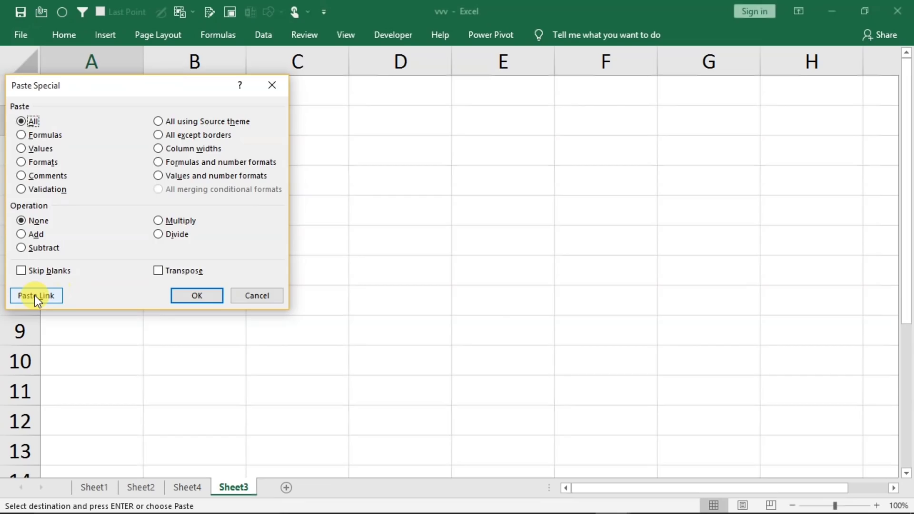
pyautogui.click(38, 295)
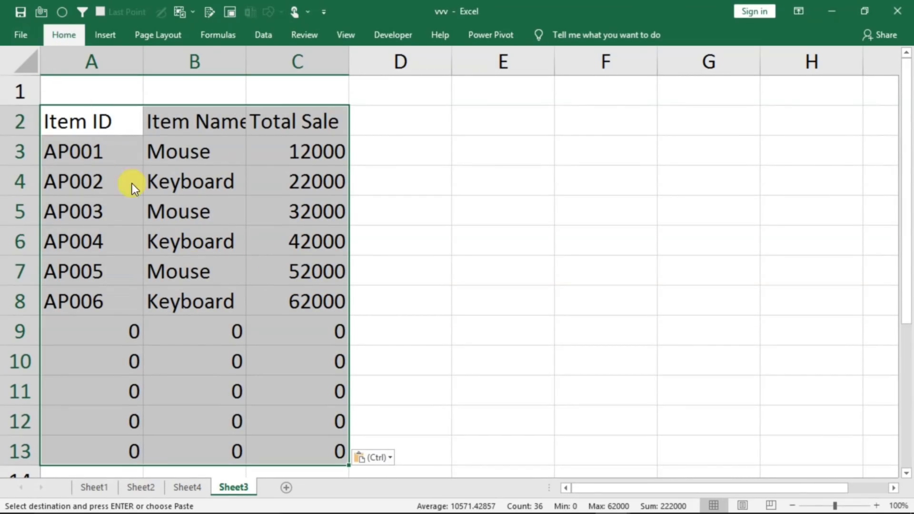
# - Add all borders to the linked table in A2:C13 and give its header row a yellow fill and bold text
pyautogui.click(148, 83)
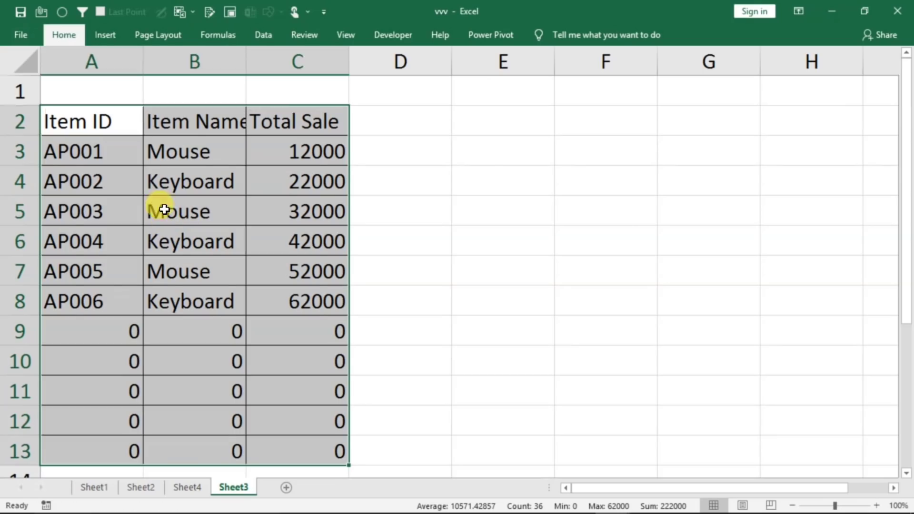
pyautogui.click(164, 219)
pyautogui.moveTo(101, 122); pyautogui.dragTo(265, 122)
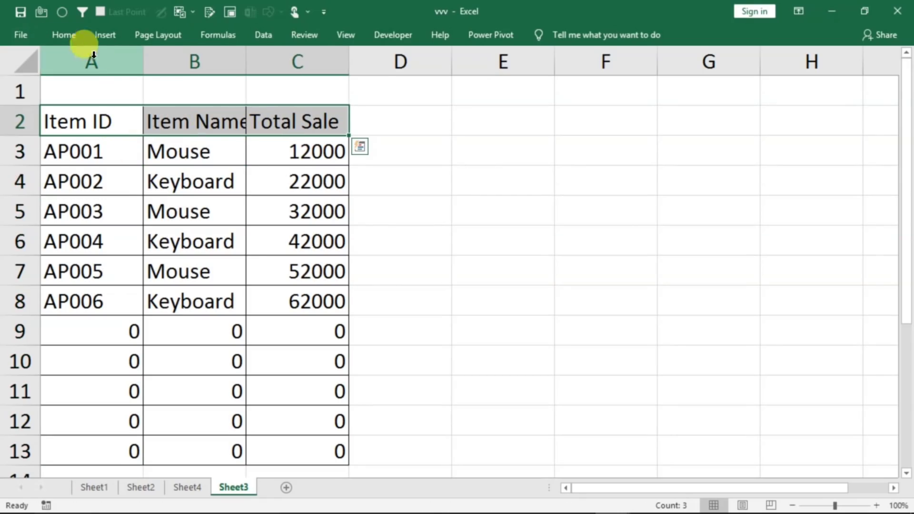
pyautogui.click(182, 84)
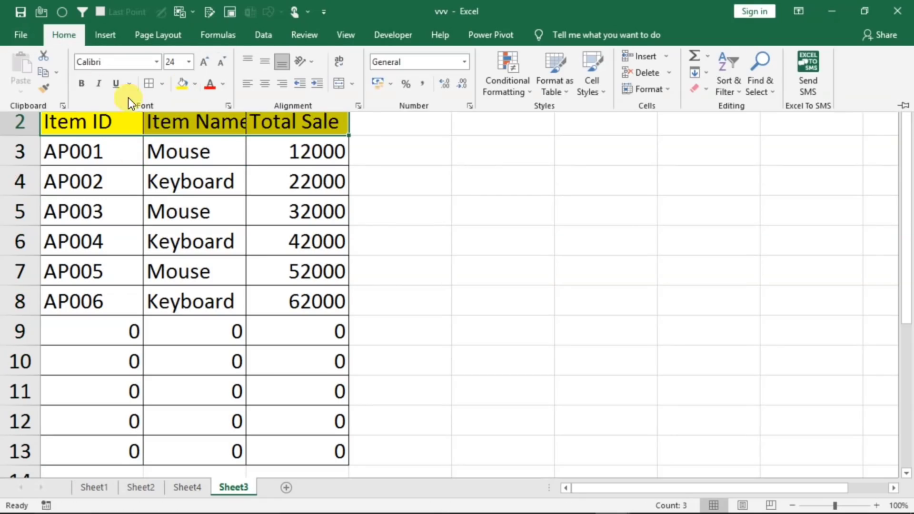
pyautogui.click(81, 83)
pyautogui.click(200, 183)
# - Widen columns B and C of Sheet3 to fit the Item Name and Total Sale headers
pyautogui.moveTo(246, 68); pyautogui.dragTo(265, 67)
pyautogui.moveTo(367, 67); pyautogui.dragTo(368, 64)
pyautogui.click(297, 234)
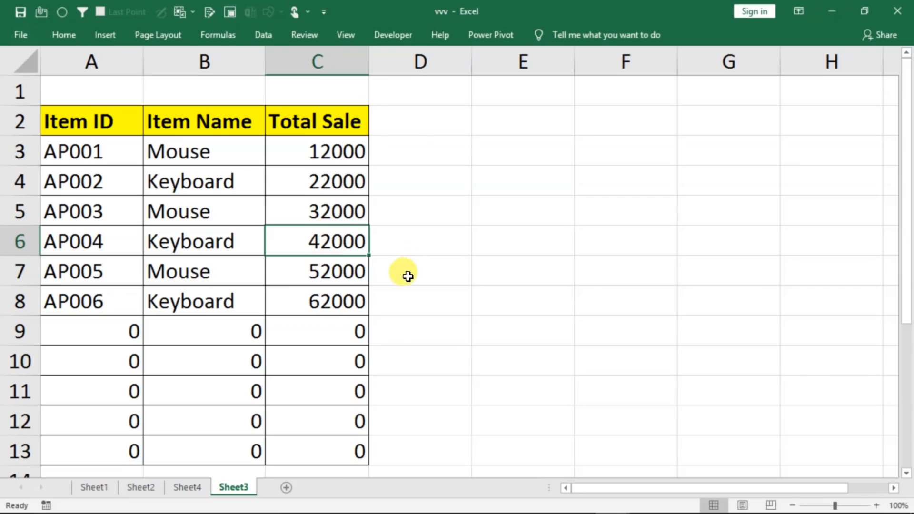
pyautogui.click(456, 295)
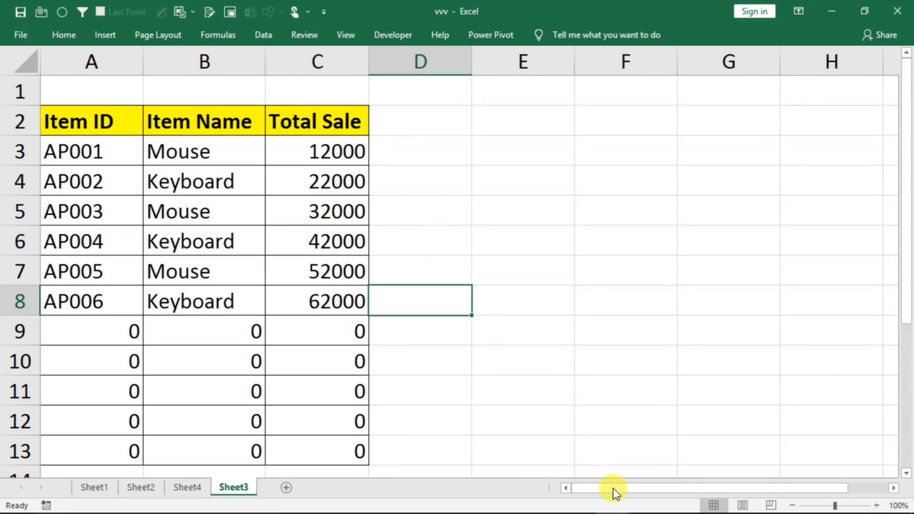
# - Copy the "Sale in Jan 2020" title from E1 of Book2 and paste it into cell E2 of Sheet3 in vvv
pyautogui.click(621, 502)
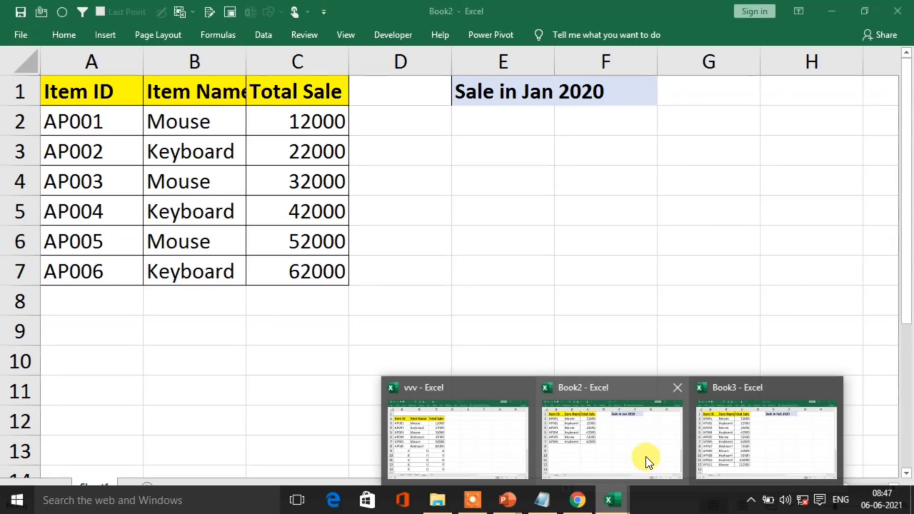
pyautogui.click(612, 424)
pyautogui.click(490, 94)
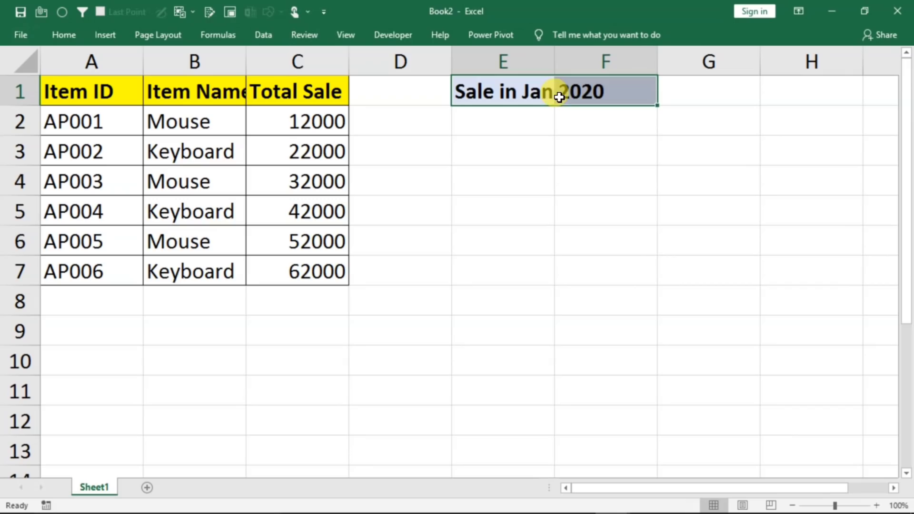
pyautogui.hotkey('ctrl', 'c')
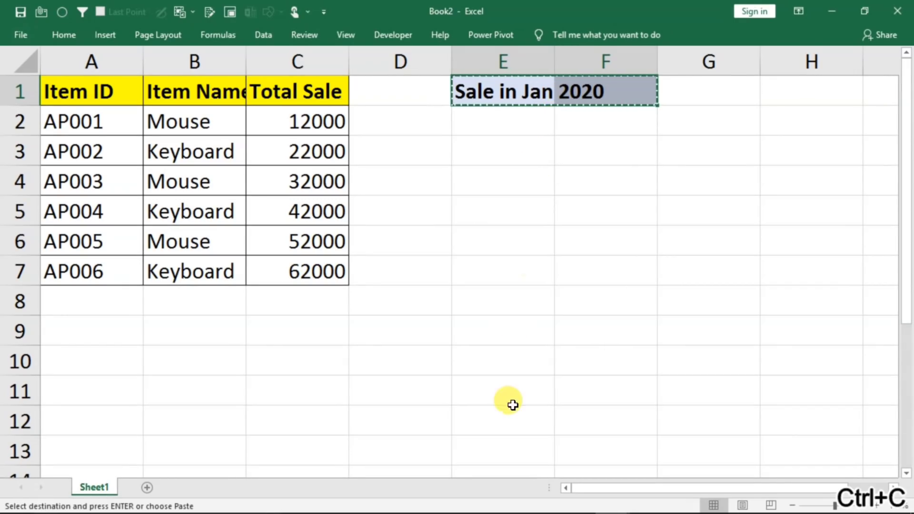
pyautogui.moveTo(598, 483)
pyautogui.moveTo(616, 498)
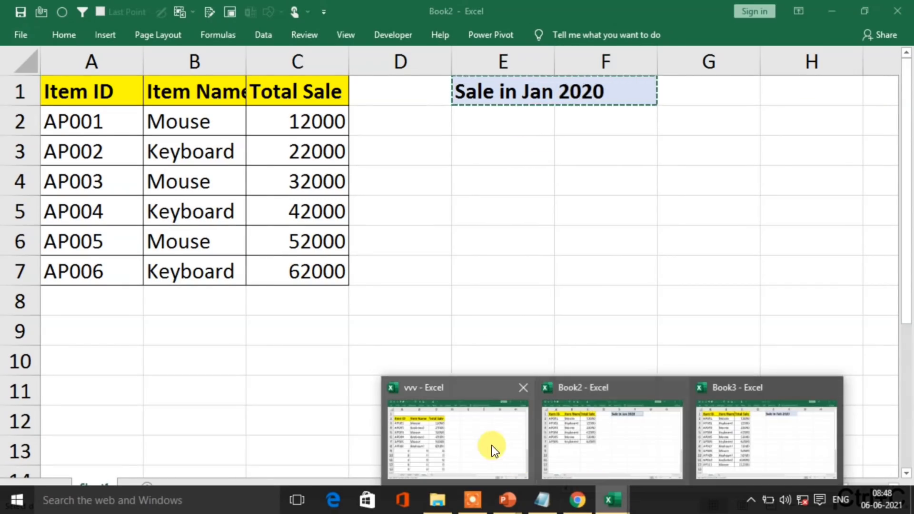
pyautogui.click(483, 441)
pyautogui.click(485, 124)
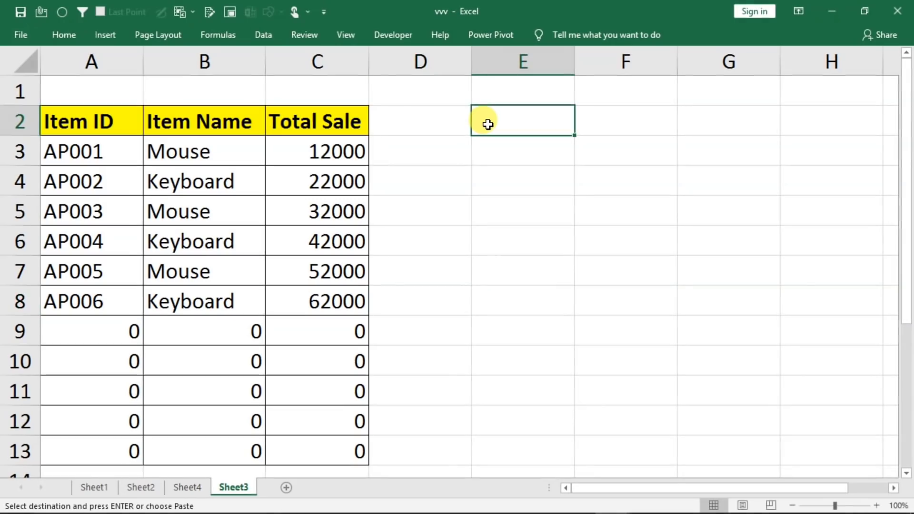
pyautogui.hotkey('ctrl', 'v')
pyautogui.click(495, 209)
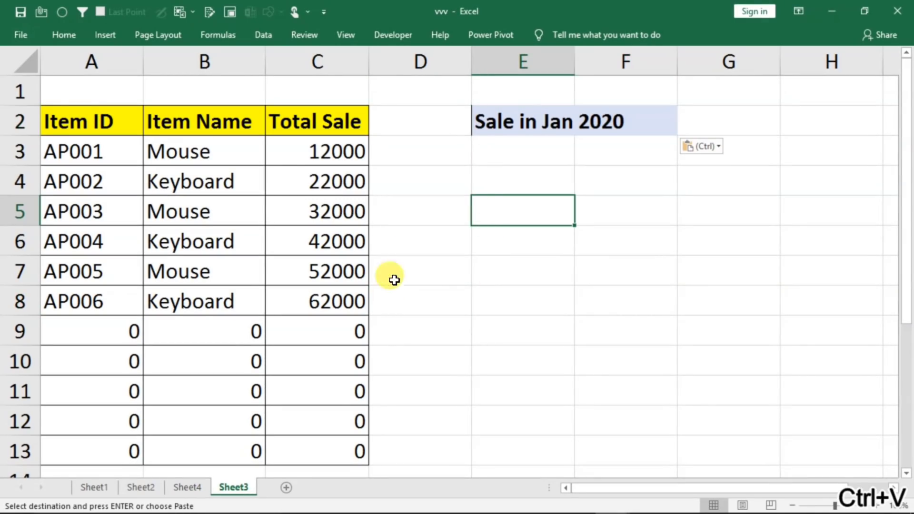
# - Stay on Sheet3 of vvv and examine the linked item ID in cell A8
pyautogui.moveTo(563, 500)
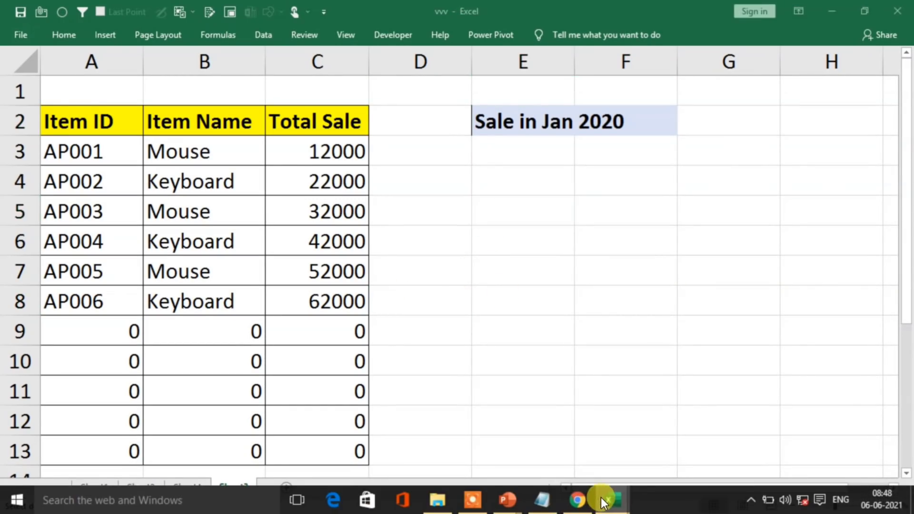
pyautogui.moveTo(612, 500)
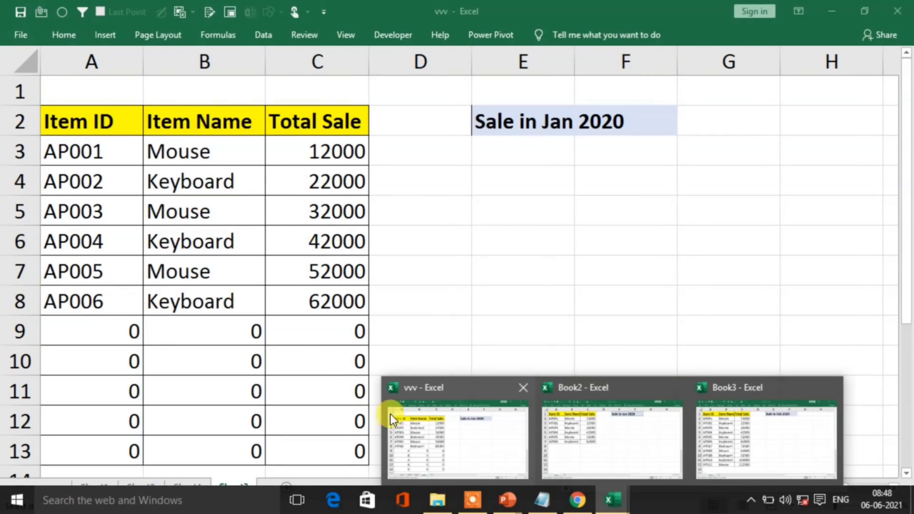
pyautogui.click(391, 414)
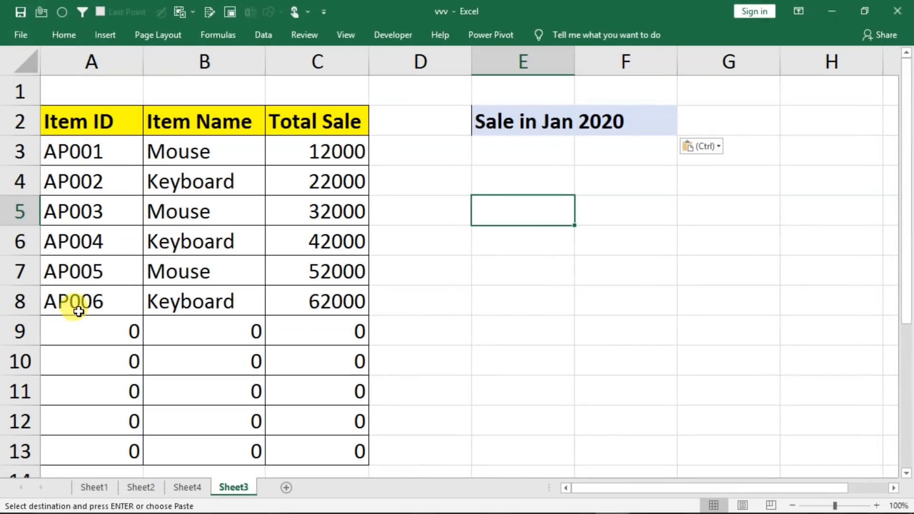
pyautogui.click(103, 301)
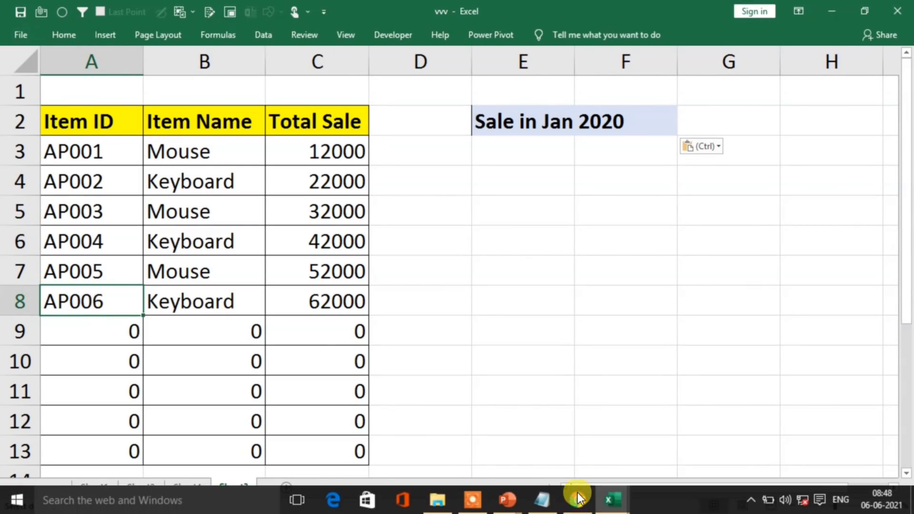
# - Switch to Book2 and change the item ID in cell A7 to AP0033
pyautogui.click(609, 498)
pyautogui.moveTo(598, 426)
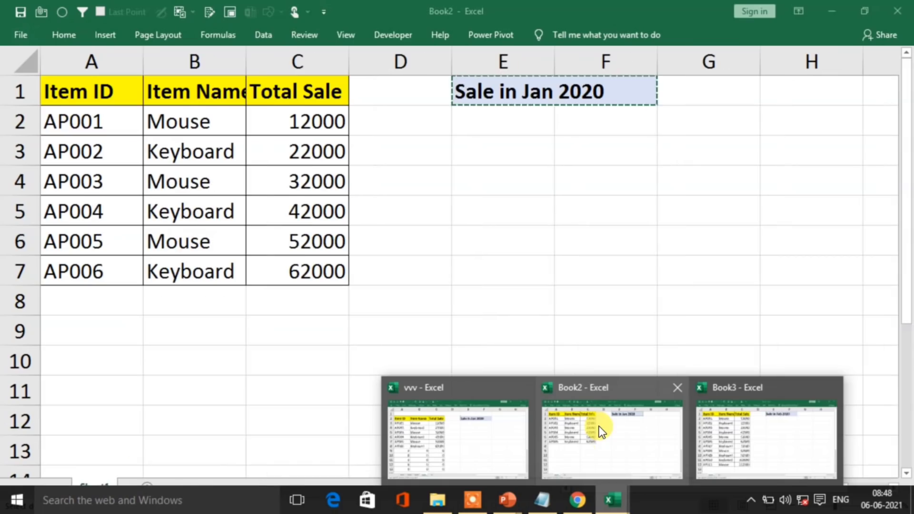
pyautogui.click(583, 418)
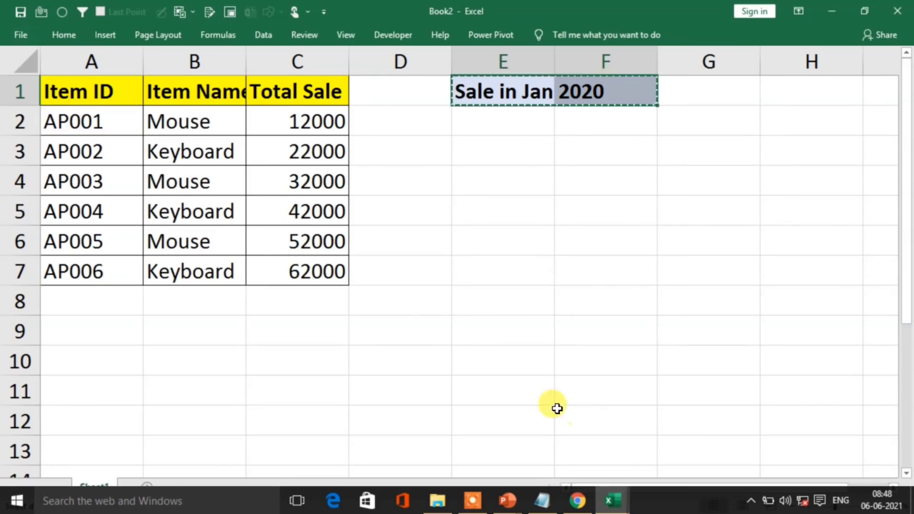
pyautogui.doubleClick(104, 272)
pyautogui.press('BackSpace')
pyautogui.write('33')
pyautogui.click(506, 352)
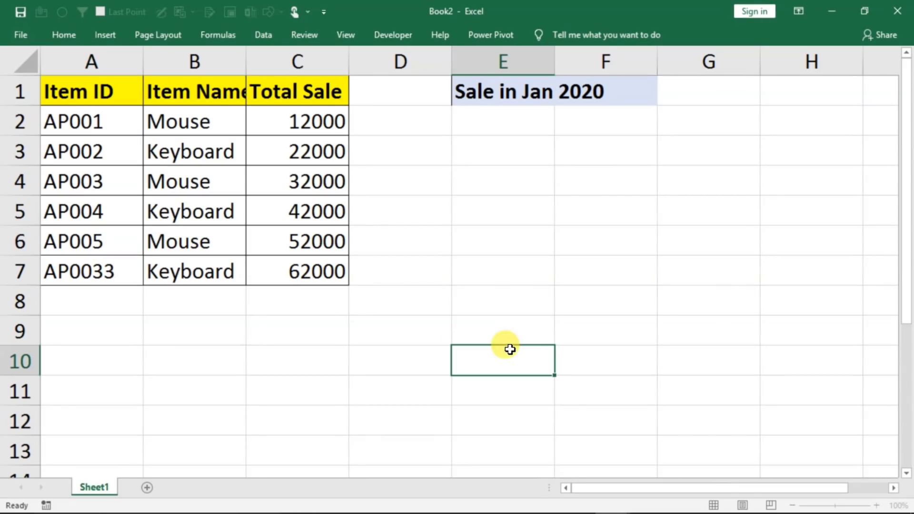
# - Return to vvv to check the linked item ID in A8 of Sheet3, and add a new blank sheet
pyautogui.moveTo(595, 505)
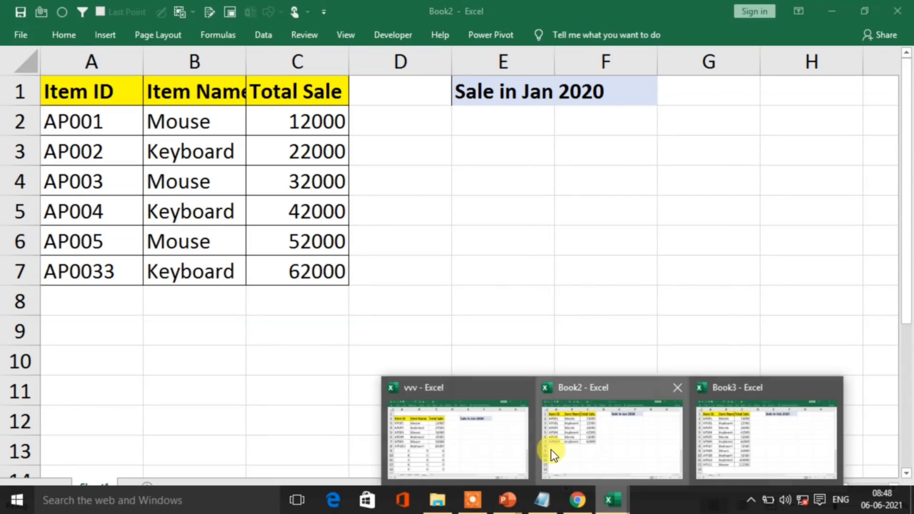
pyautogui.click(473, 443)
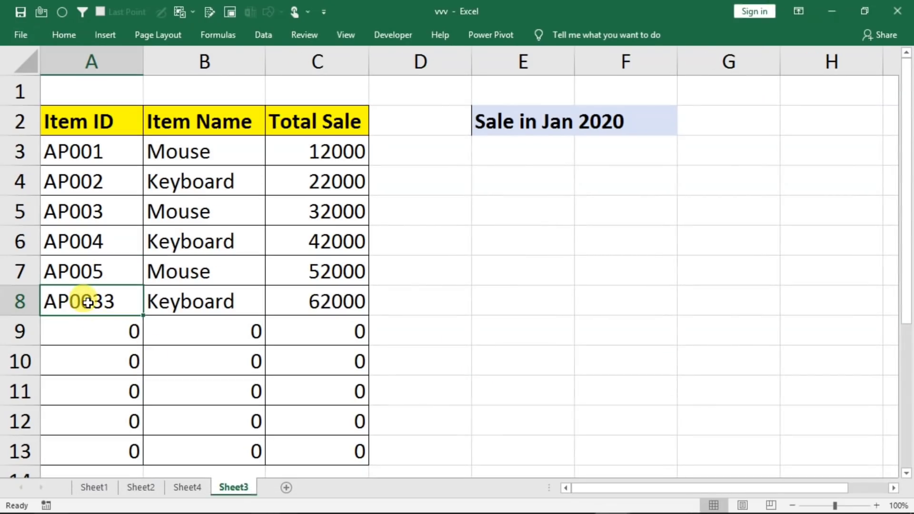
pyautogui.click(288, 485)
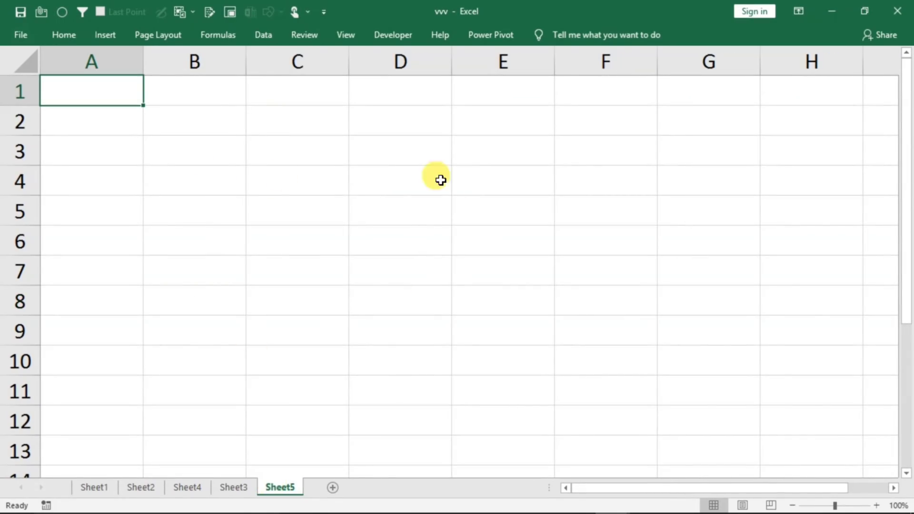
# - Switch to the Book3 workbook and copy range A1:C13 of its Sale in Feb 2020 sheet
pyautogui.click(606, 496)
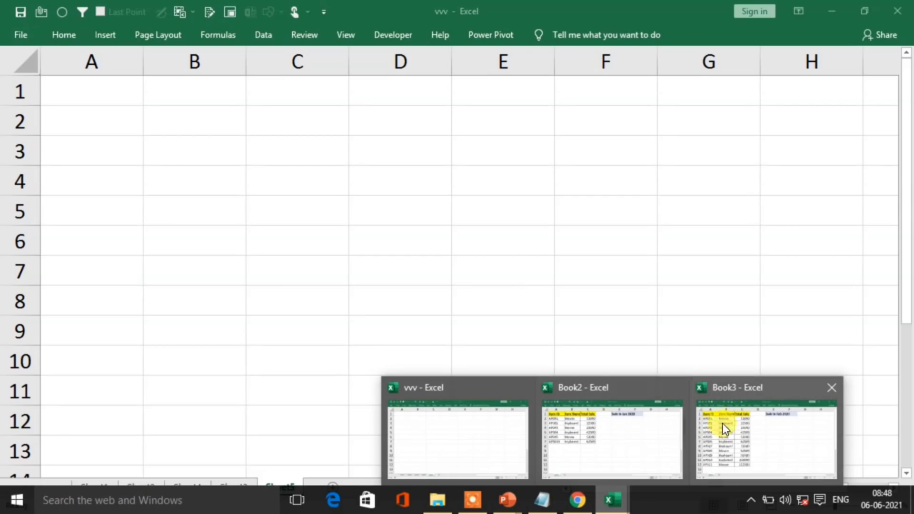
pyautogui.click(746, 426)
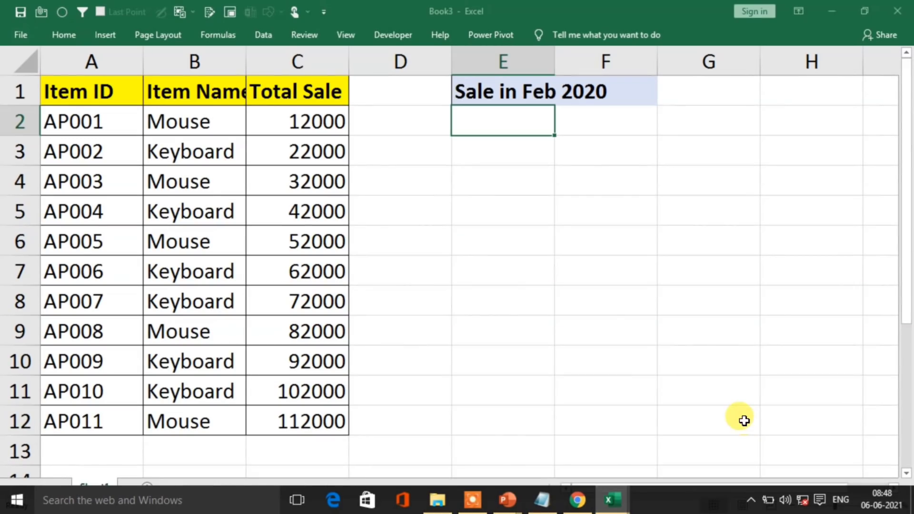
pyautogui.moveTo(52, 91); pyautogui.dragTo(306, 458)
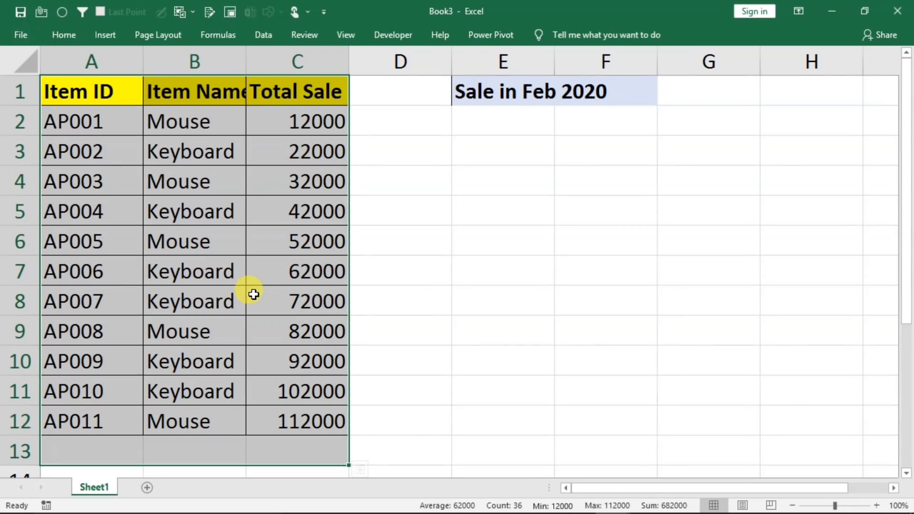
pyautogui.hotkey('ctrl', 'c')
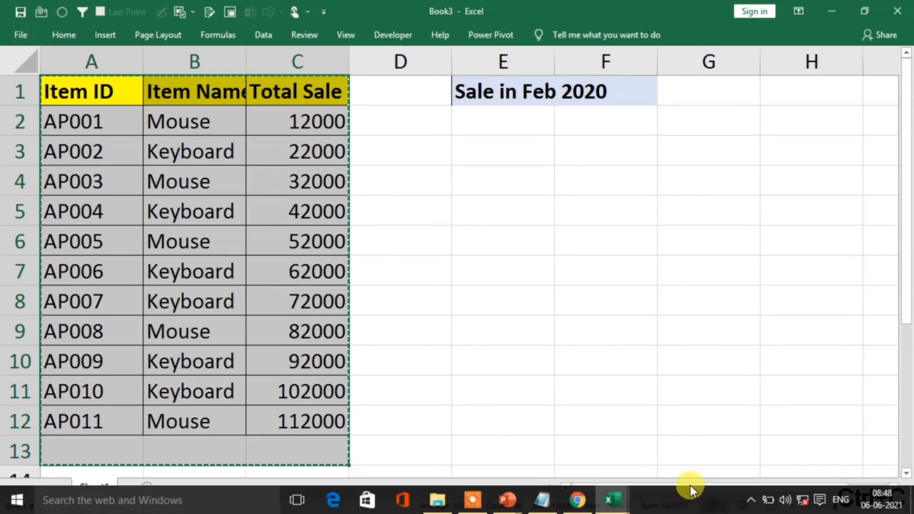
# - Switch to the vvv workbook and paste the copied February sales range as links starting at cell A1 of Sheet5
pyautogui.moveTo(608, 497)
pyautogui.click(493, 440)
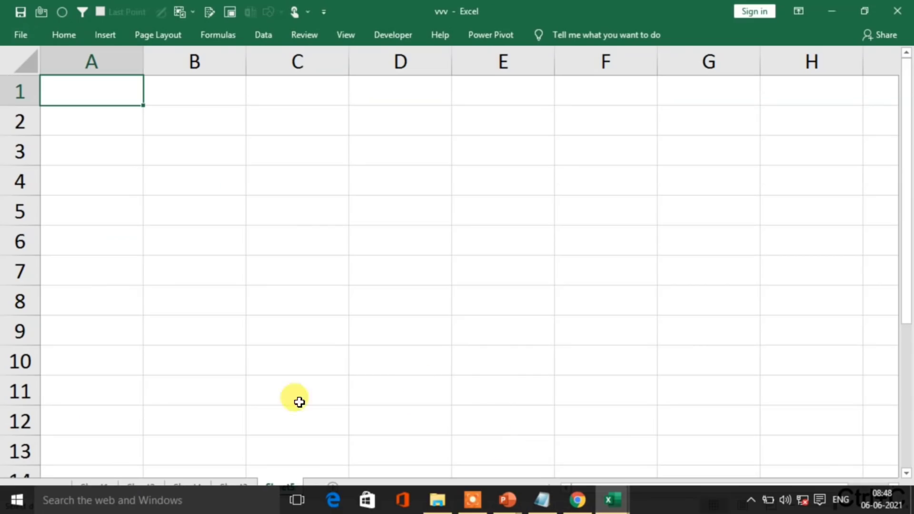
pyautogui.rightClick(93, 100)
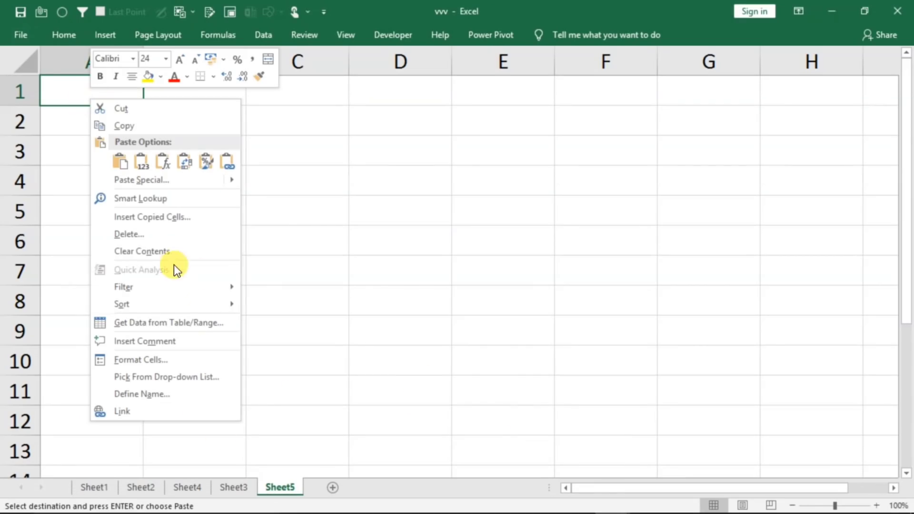
pyautogui.click(150, 180)
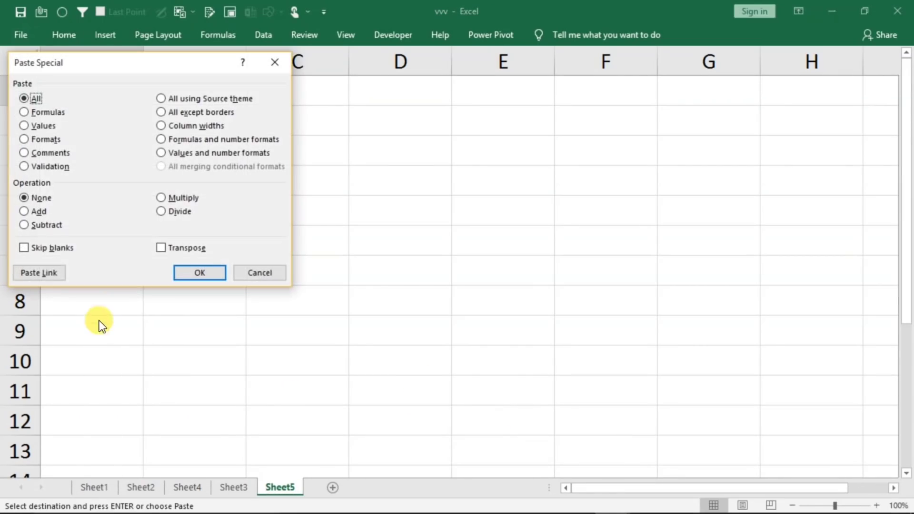
pyautogui.click(40, 272)
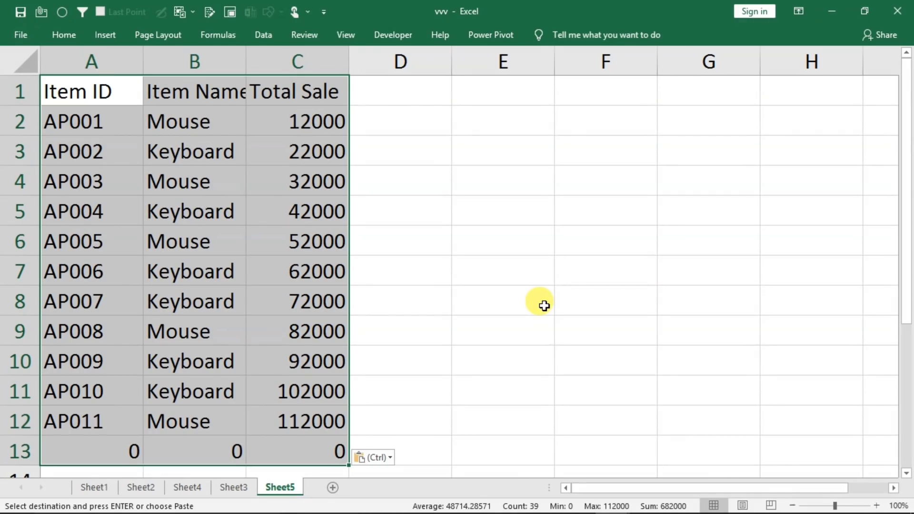
pyautogui.click(288, 260)
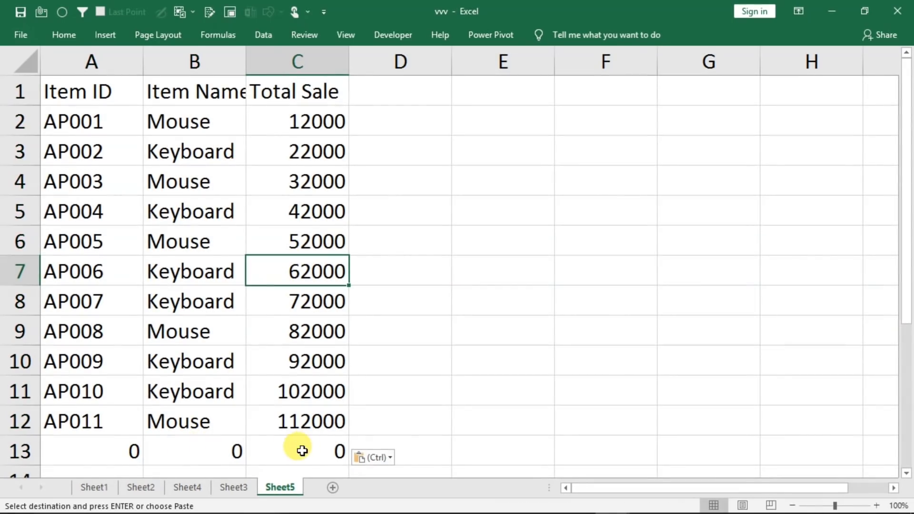
# - View the employee table on Sheet1 and examine the rows below the filled entries in its linked copy on Sheet2
pyautogui.click(94, 490)
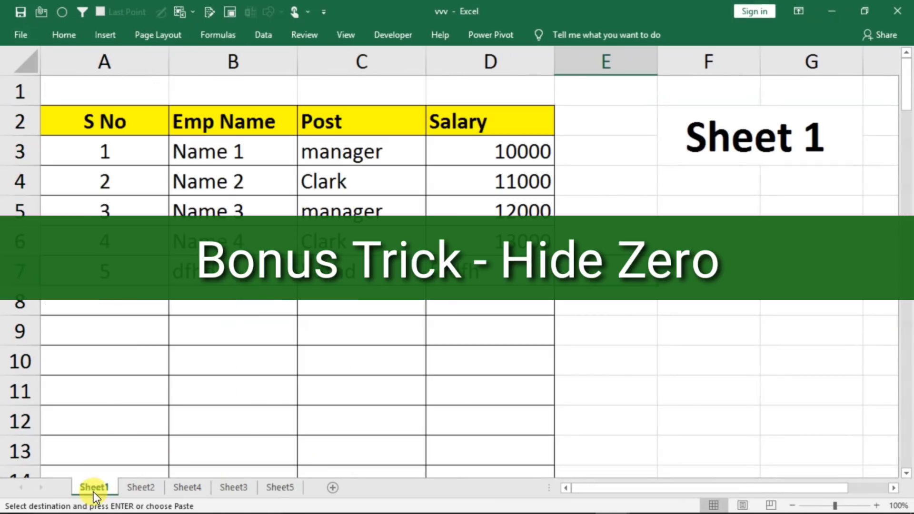
pyautogui.click(131, 490)
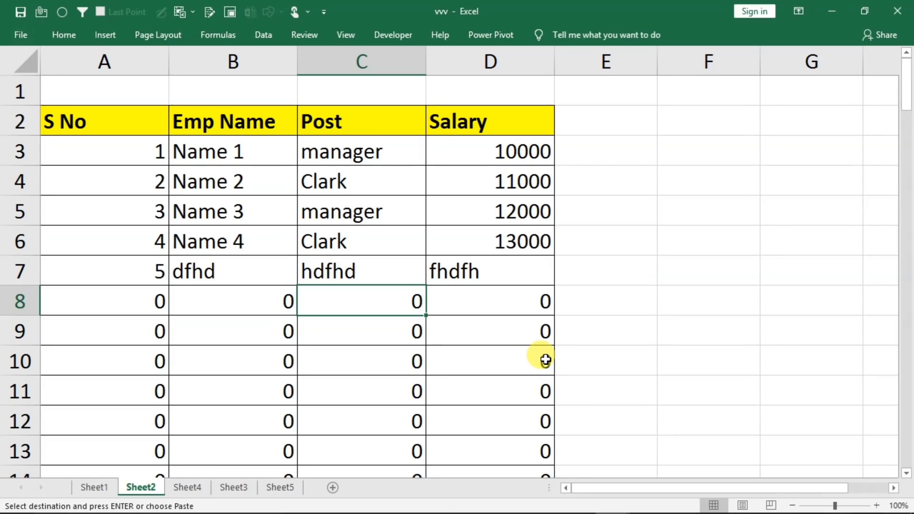
pyautogui.click(663, 287)
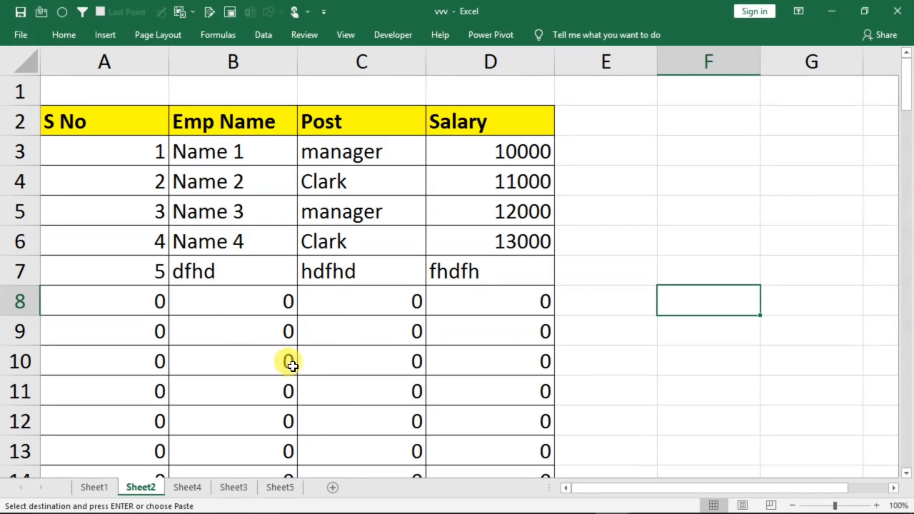
pyautogui.click(259, 329)
pyautogui.press('Up')
pyautogui.press('Up')
pyautogui.press('Up')
pyautogui.press('Up')
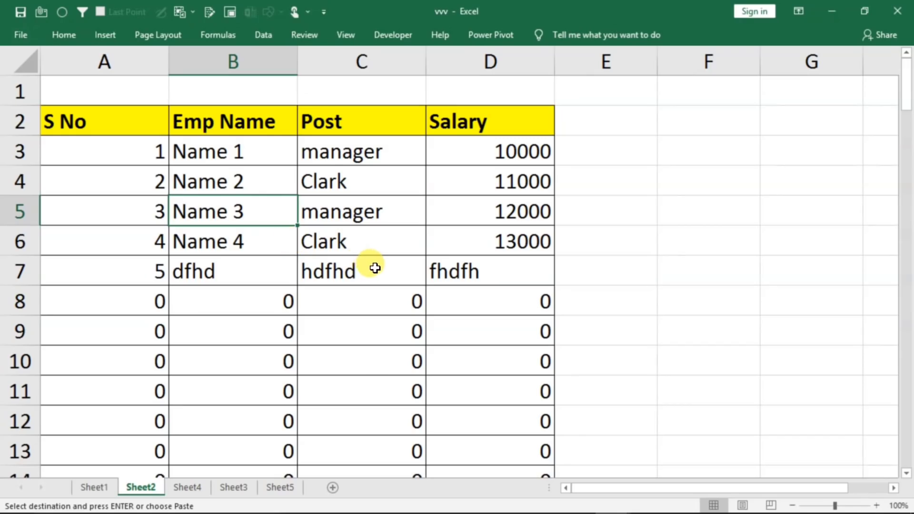
# - Select the entire linked employee table on Sheet2 and apply the custom number format 0;-0; to hide zero values
pyautogui.hotkey('ctrl', 'a')
pyautogui.moveTo(906, 84)
pyautogui.mouseDown()
pyautogui.moveTo(907, 359)
pyautogui.moveTo(905, 90)
pyautogui.mouseUp()
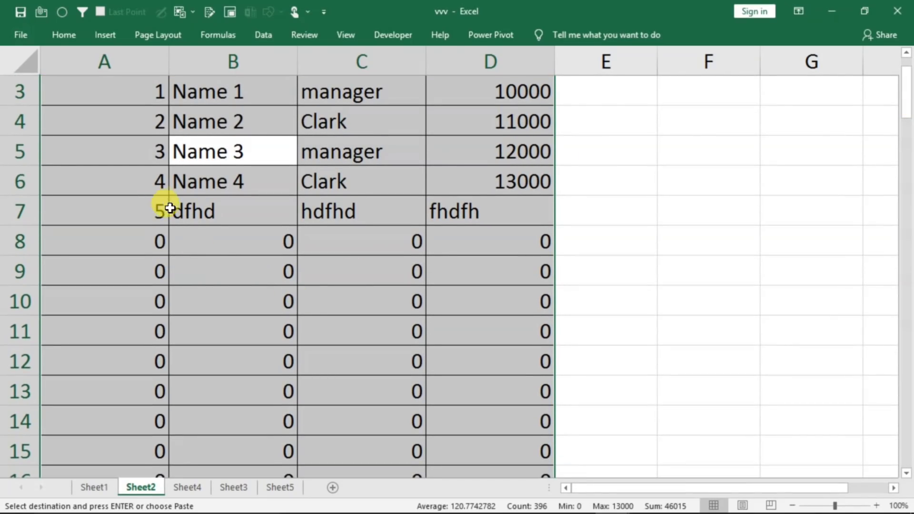
pyautogui.hotkey('ctrl', '1')
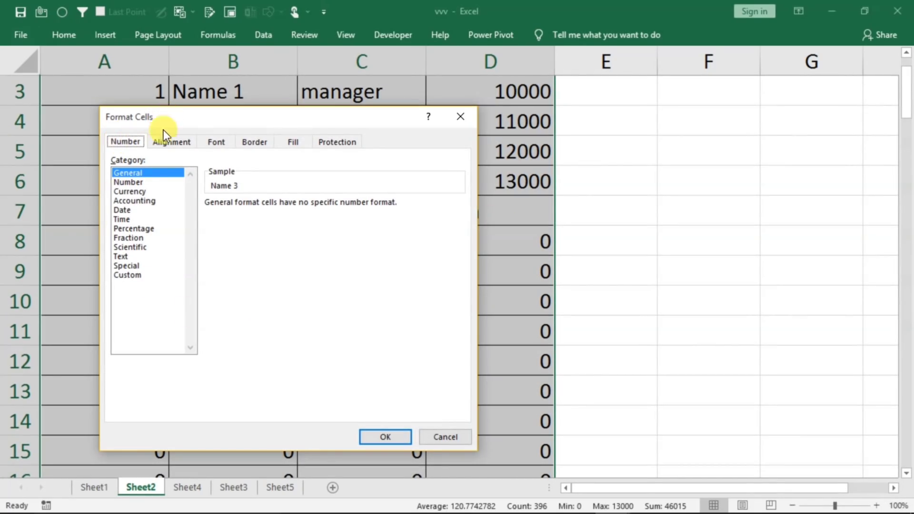
pyautogui.click(127, 275)
pyautogui.click(250, 217)
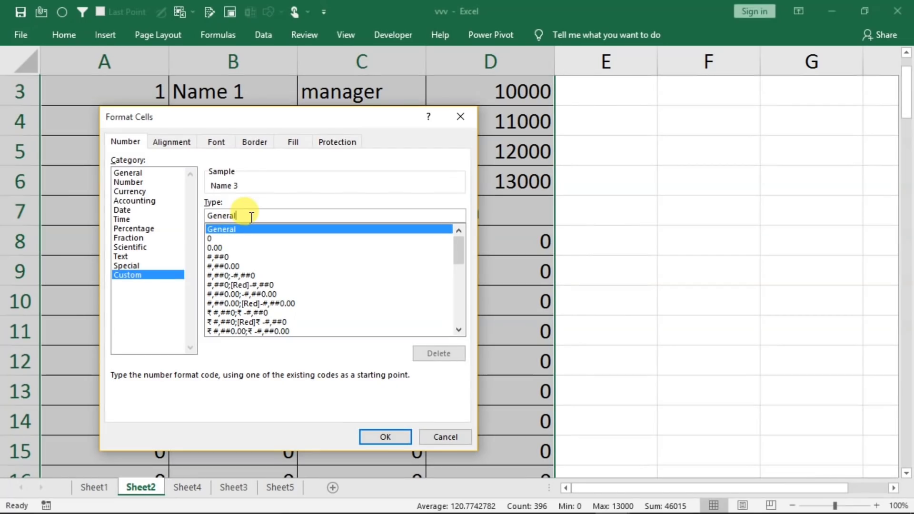
pyautogui.press('BackSpace')
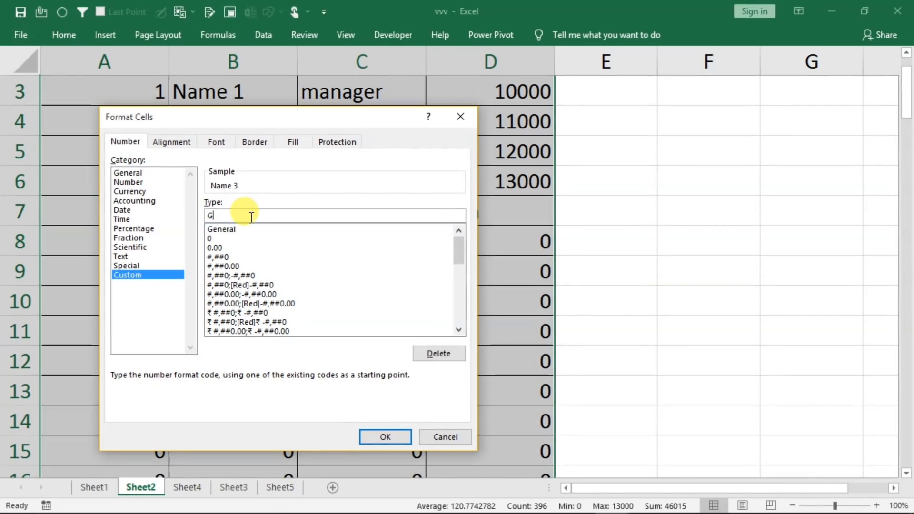
pyautogui.write('0;-0;')
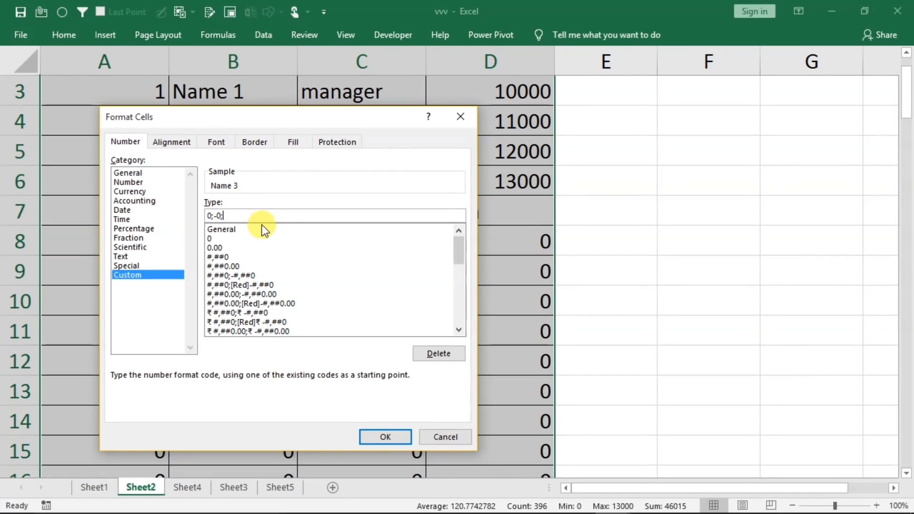
pyautogui.click(373, 438)
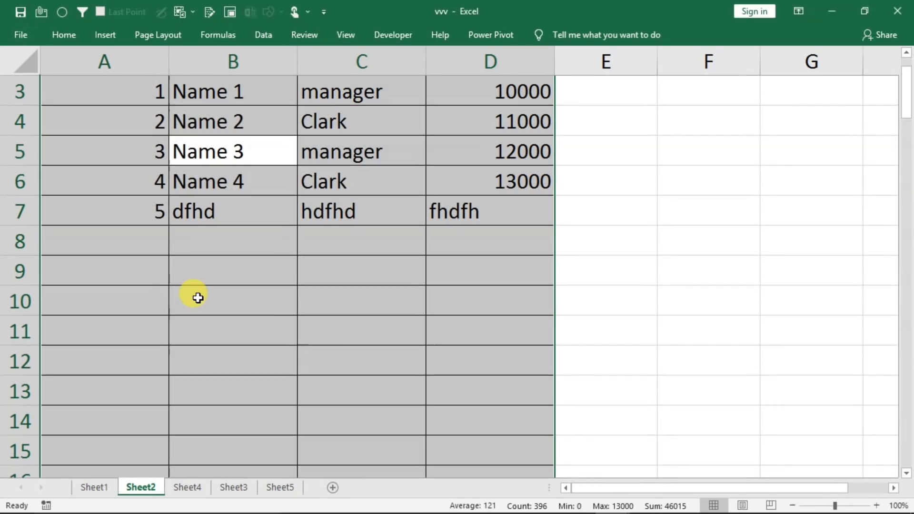